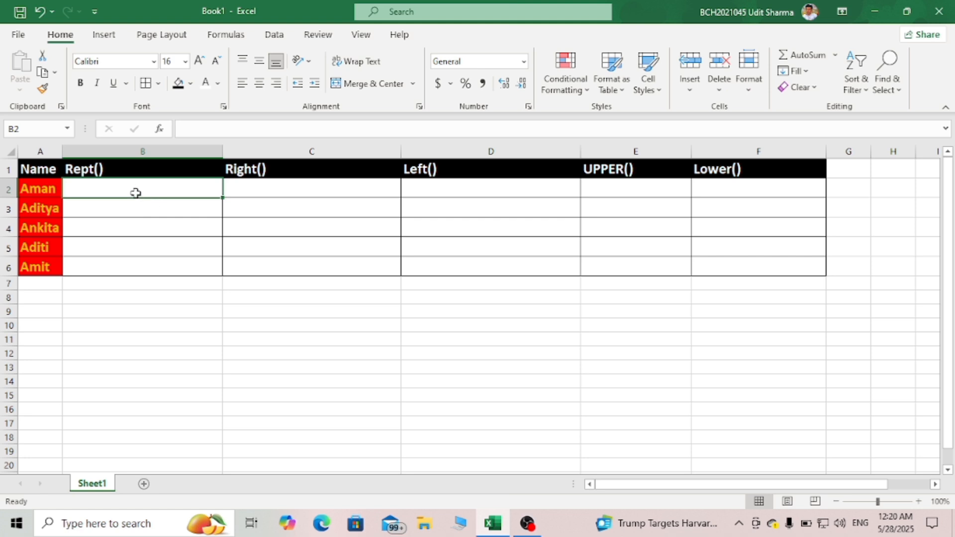
Step: Enter a REPT formula in B2 that repeats the name from A2, written as quoted text, 2 times
double_click(94, 190)
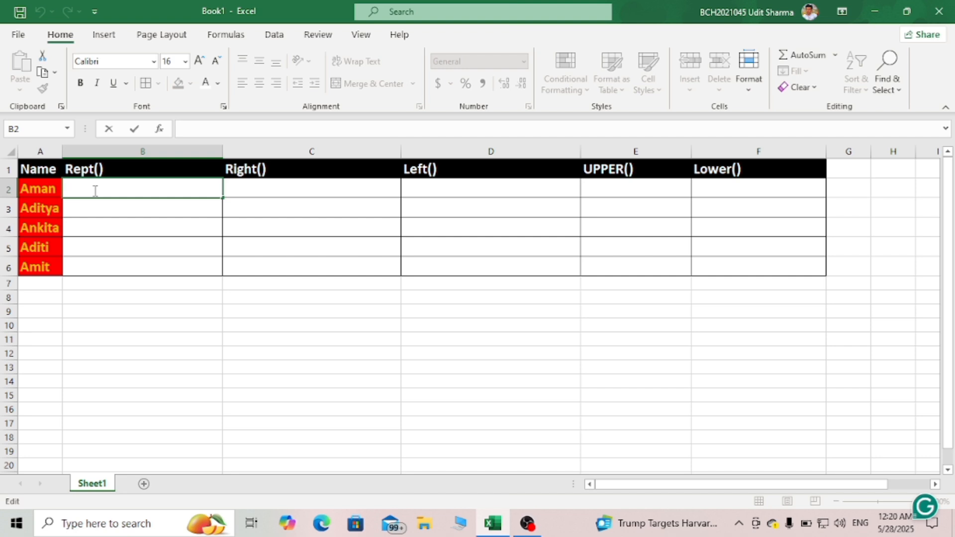
type("=")
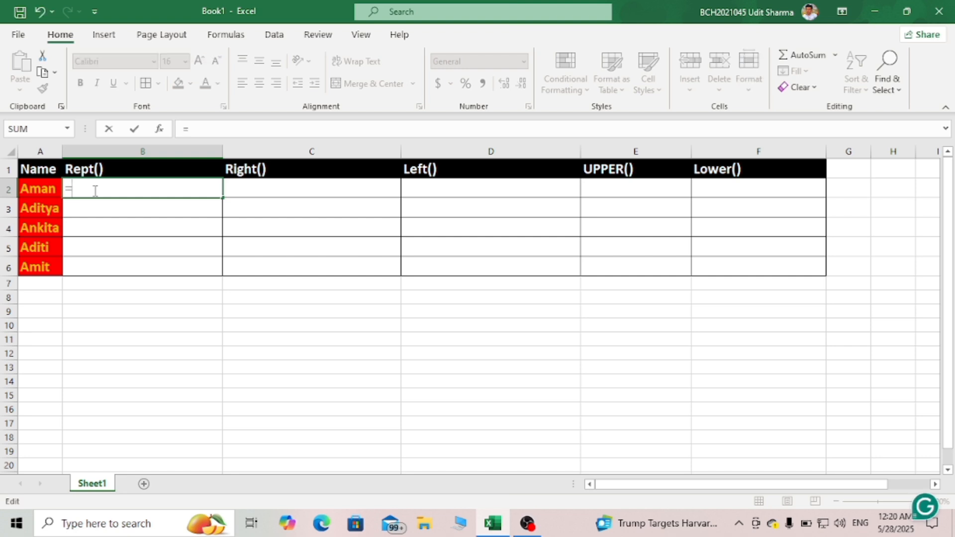
type("rept")
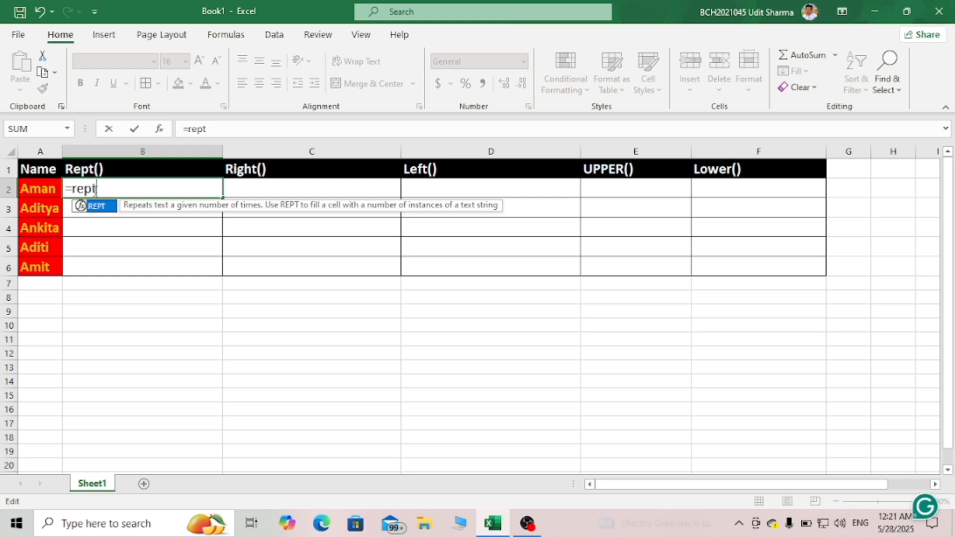
type("(")
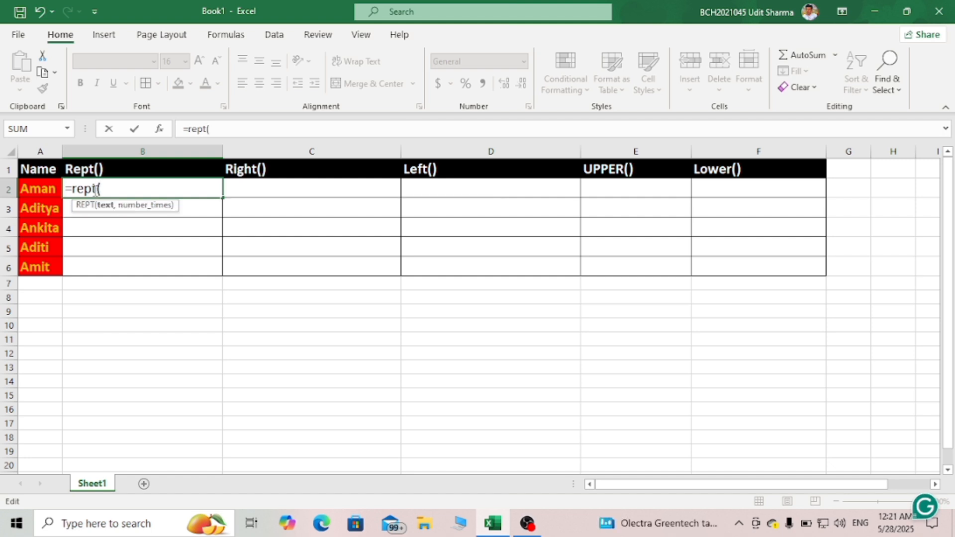
type("\"")
type("Ama")
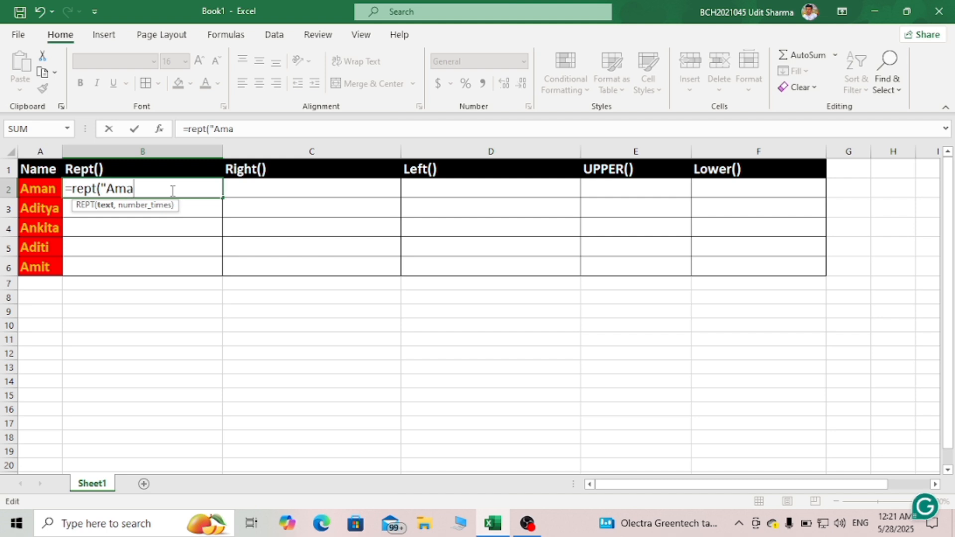
type("n\",")
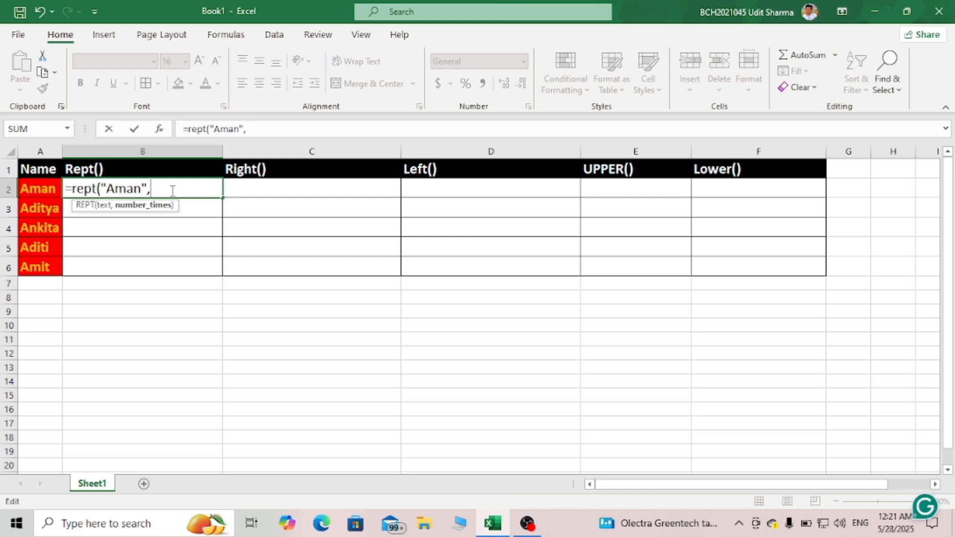
type("2)")
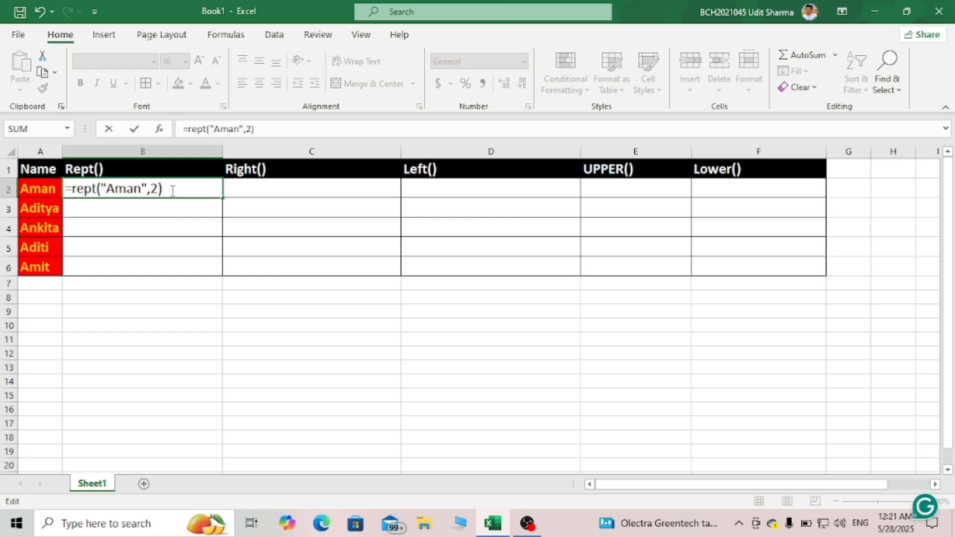
key("Return")
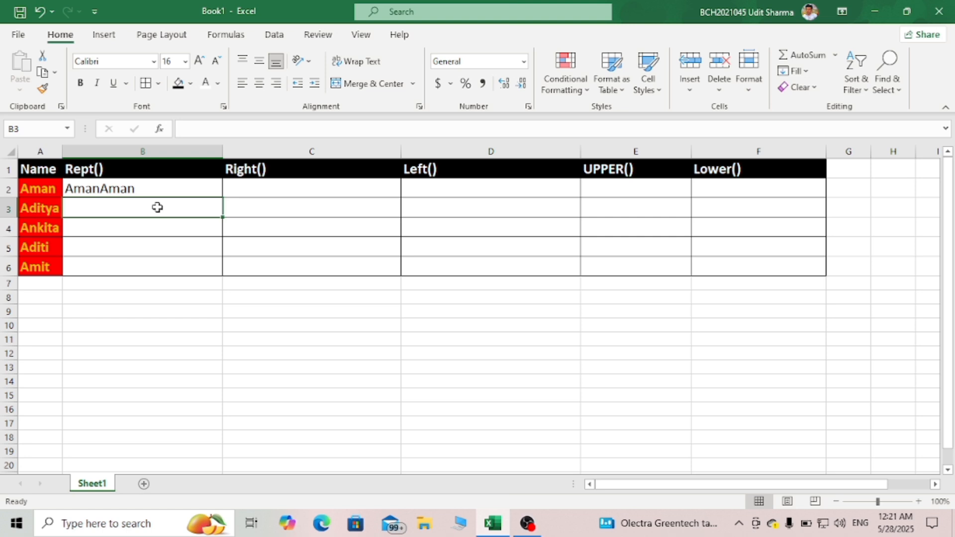
Step: Enter a REPT formula in B3 that repeats the name from A3, written as quoted text, 3 times
type("=re")
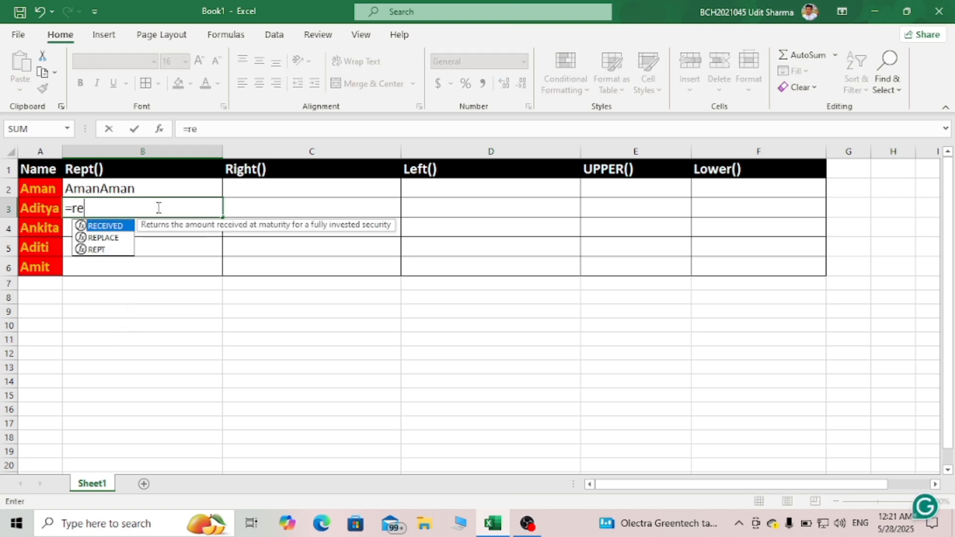
type("py")
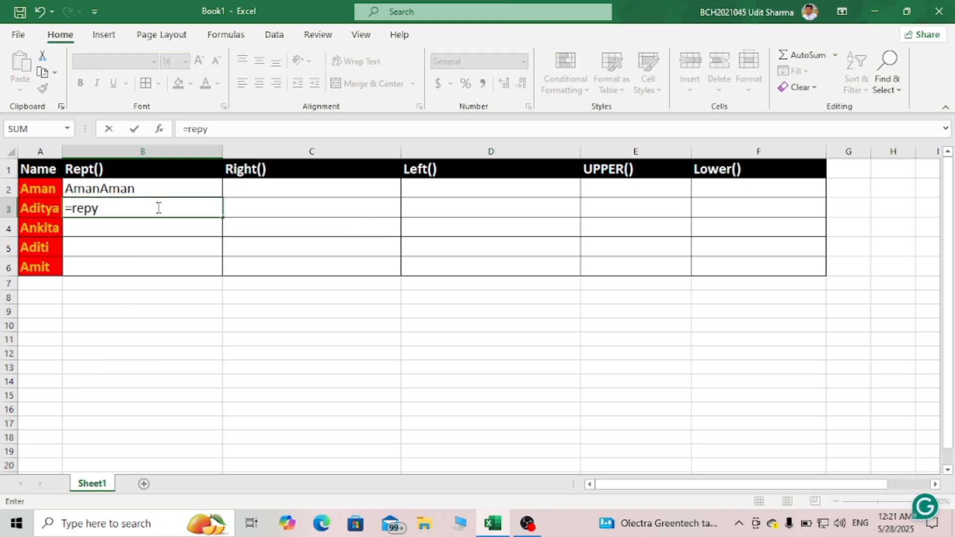
key("BackSpace")
type("t(")
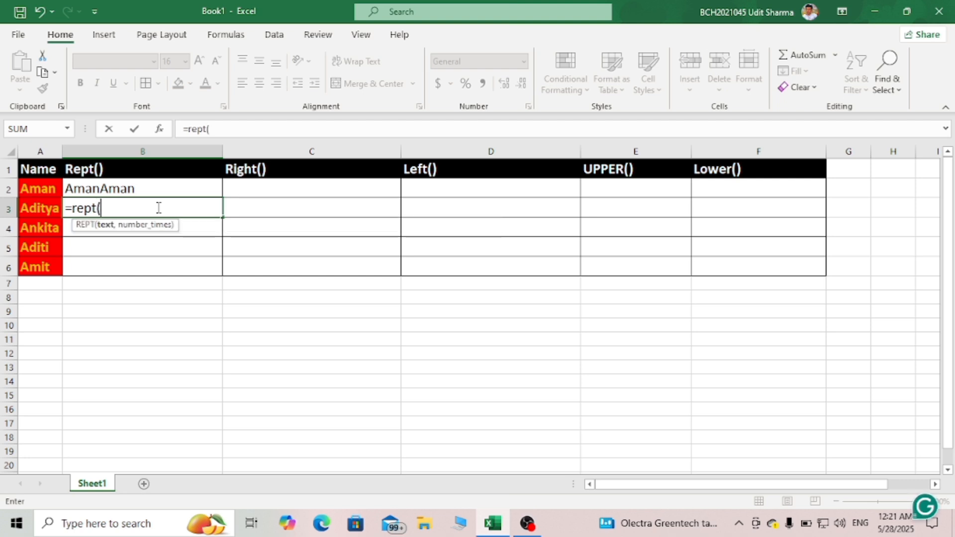
type("\"")
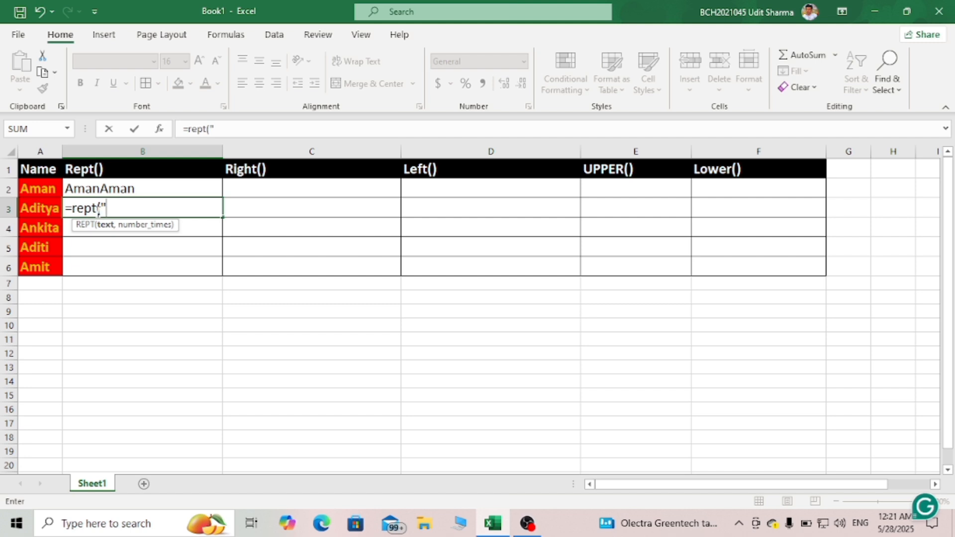
type("Aditya")
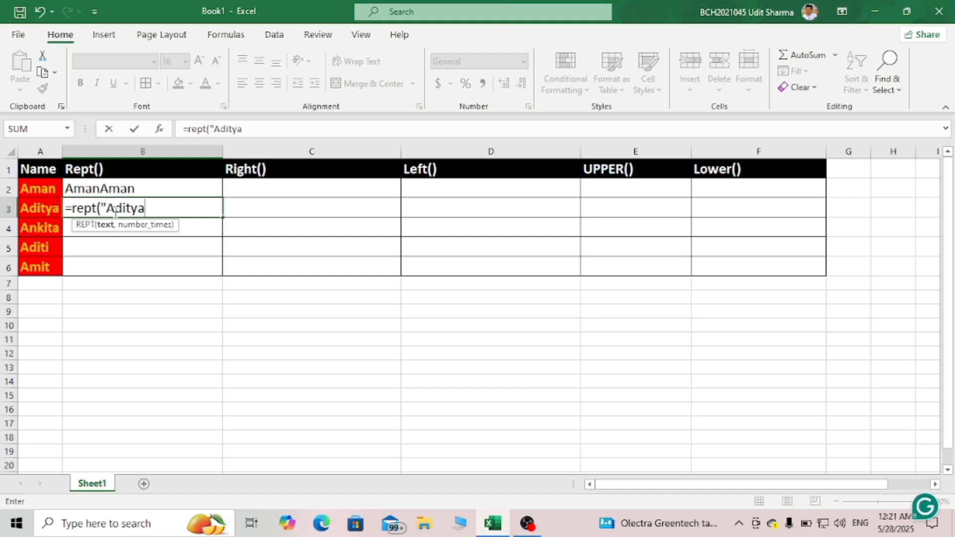
type("\",")
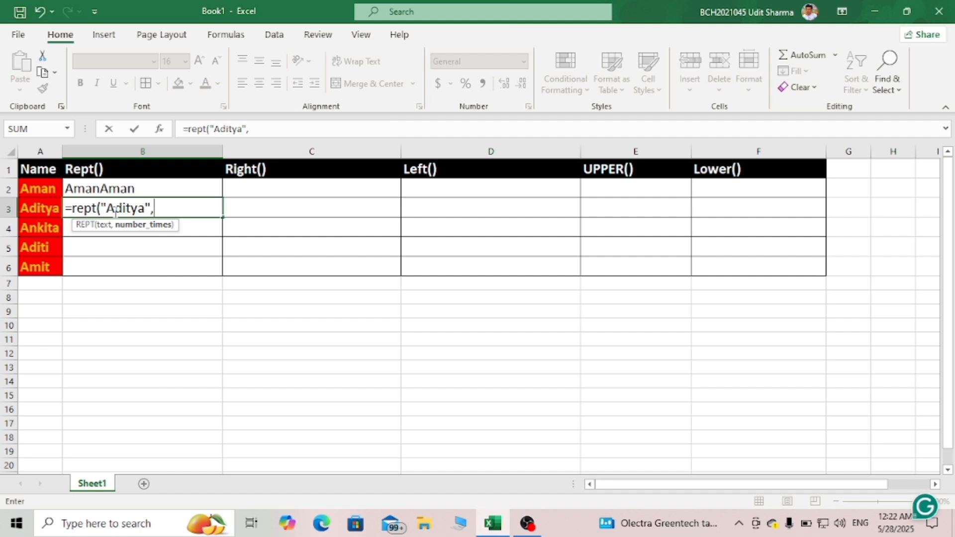
type("3)")
key("Return")
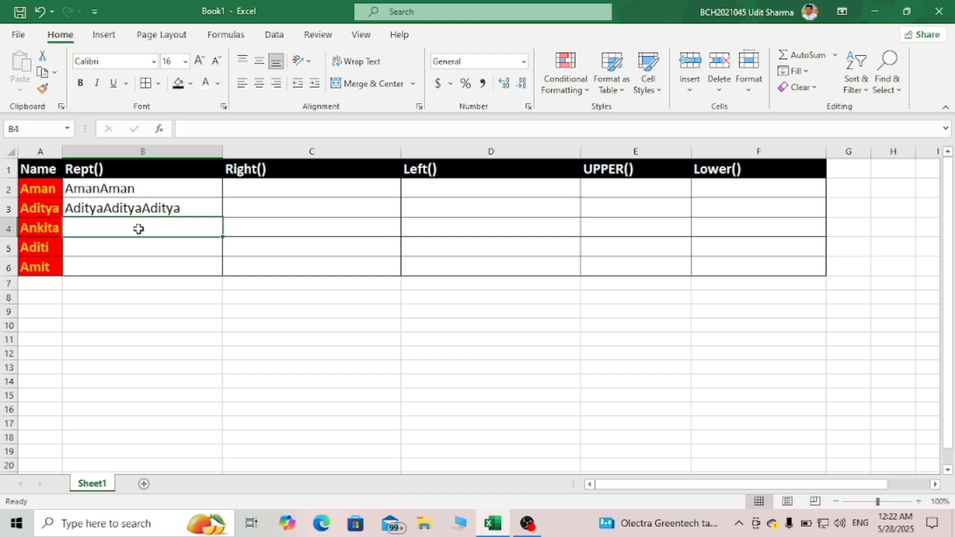
Step: Enter a REPT formula in B4 that repeats the name from A4, written as literal text, 5 times
type("=")
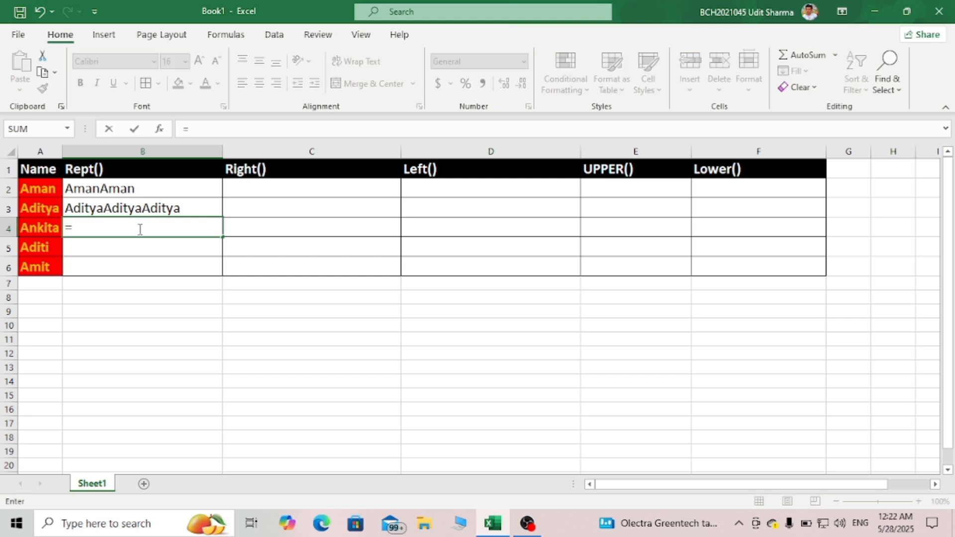
type("rep")
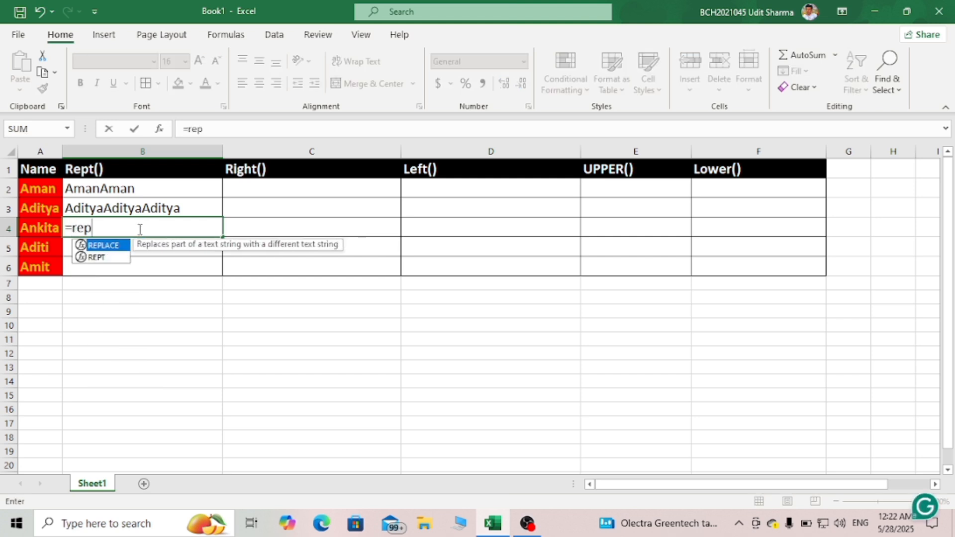
type("t(")
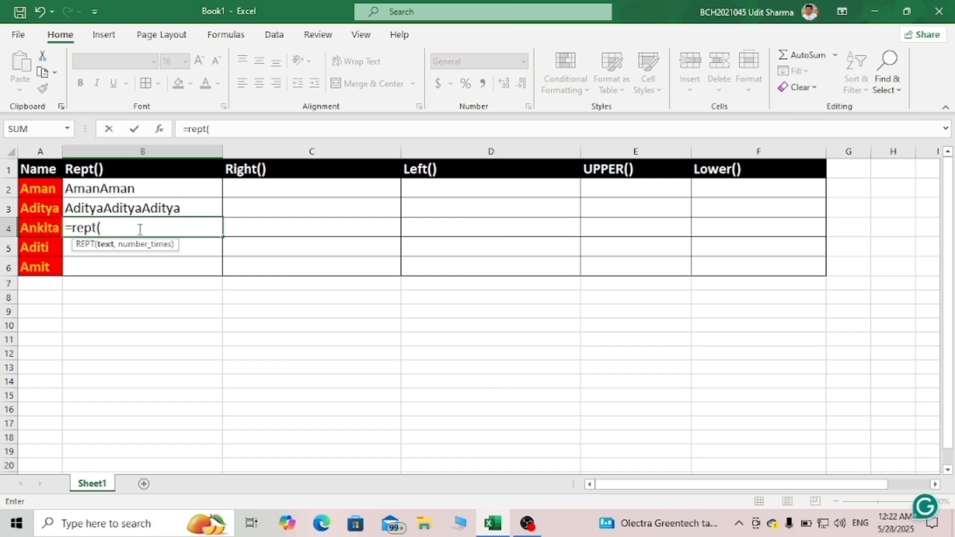
type("\"")
left_click(49, 229)
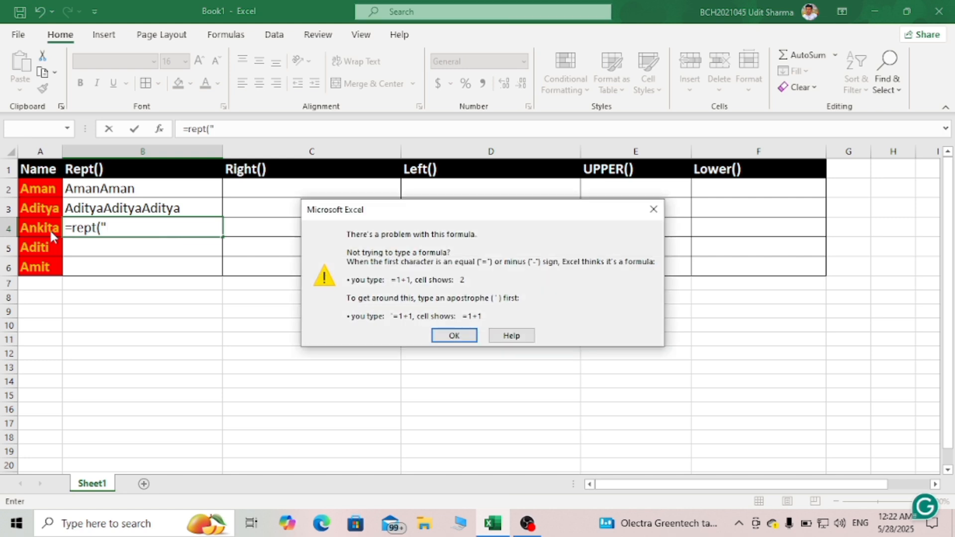
left_click(654, 210)
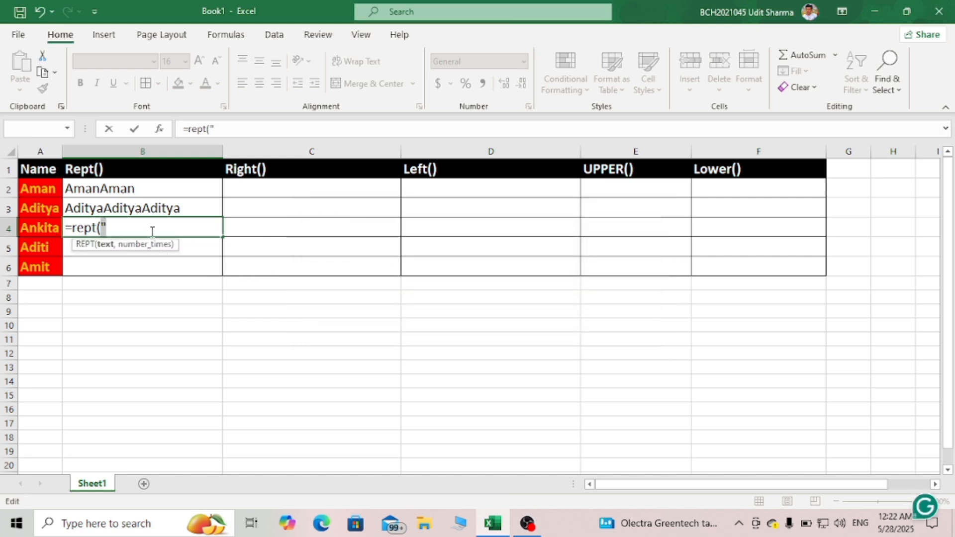
type("Anki")
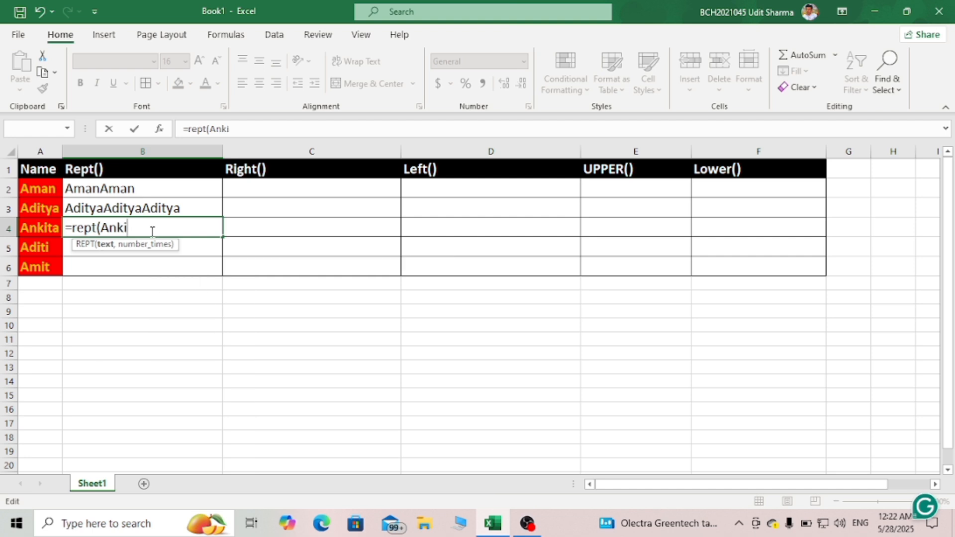
type("t a\", 5)")
key("Return")
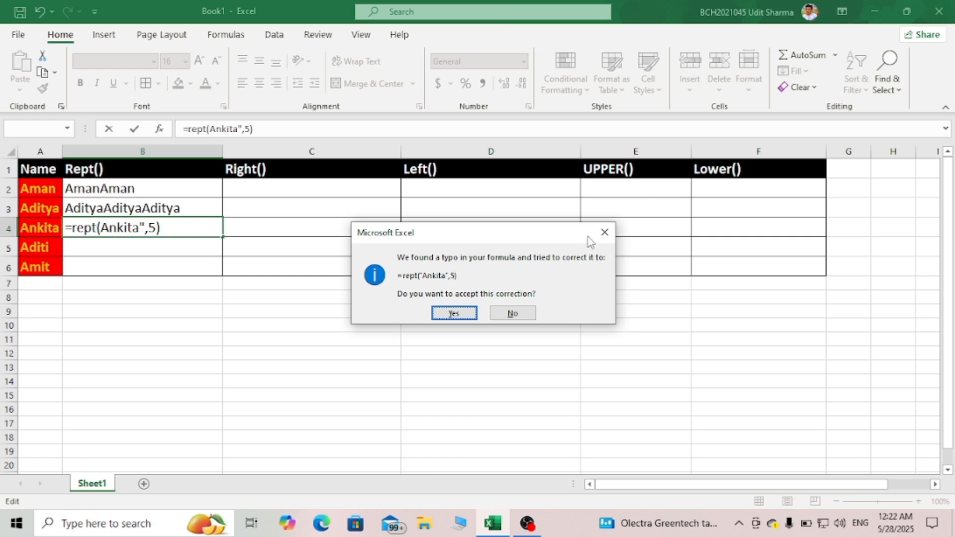
Step: Add the missing opening quotation mark before the name in B4's REPT formula, and widen column B to fit the repeated text
left_click(605, 232)
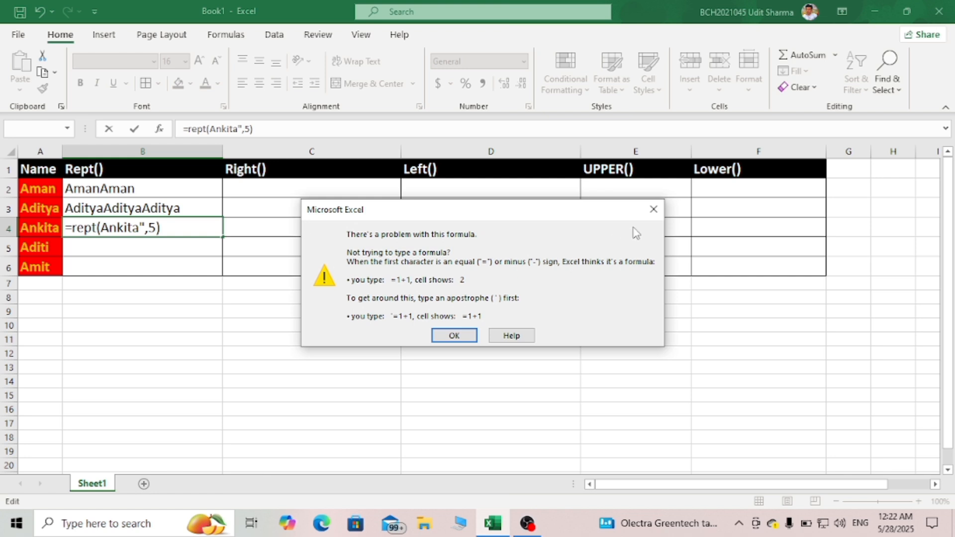
left_click(652, 218)
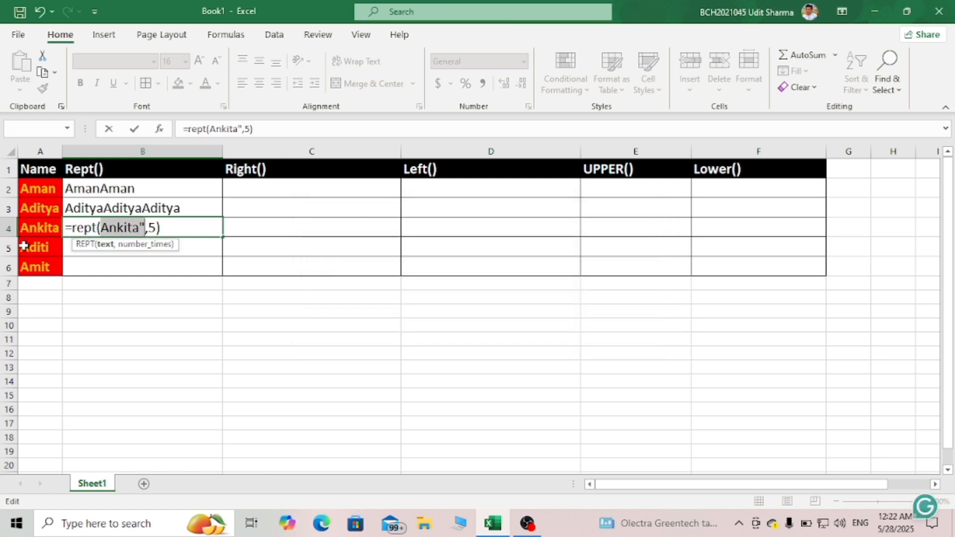
left_click(101, 229)
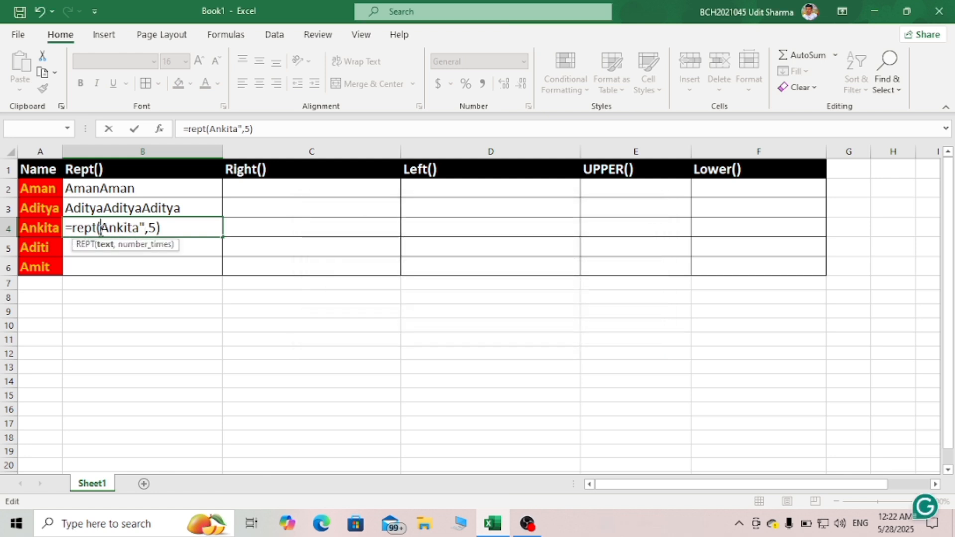
type("\"")
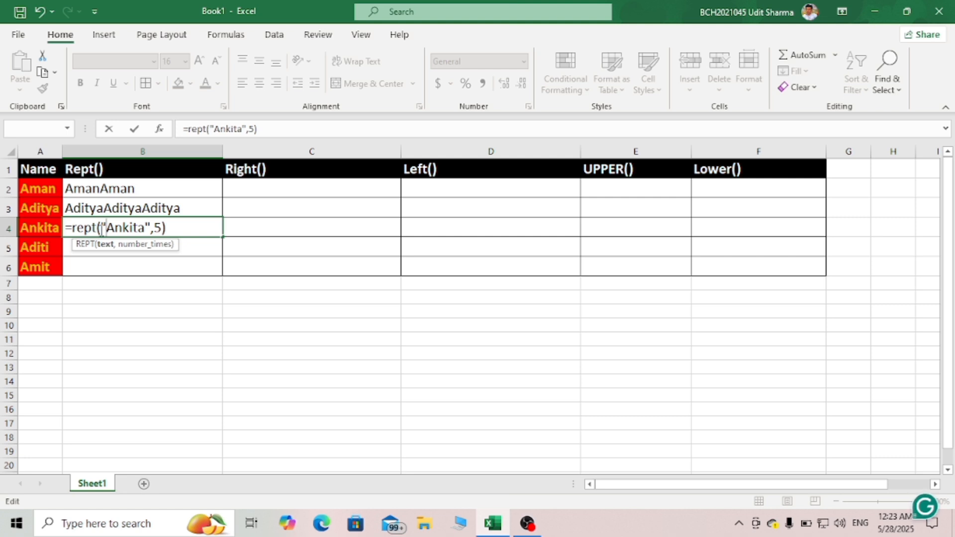
key("Return")
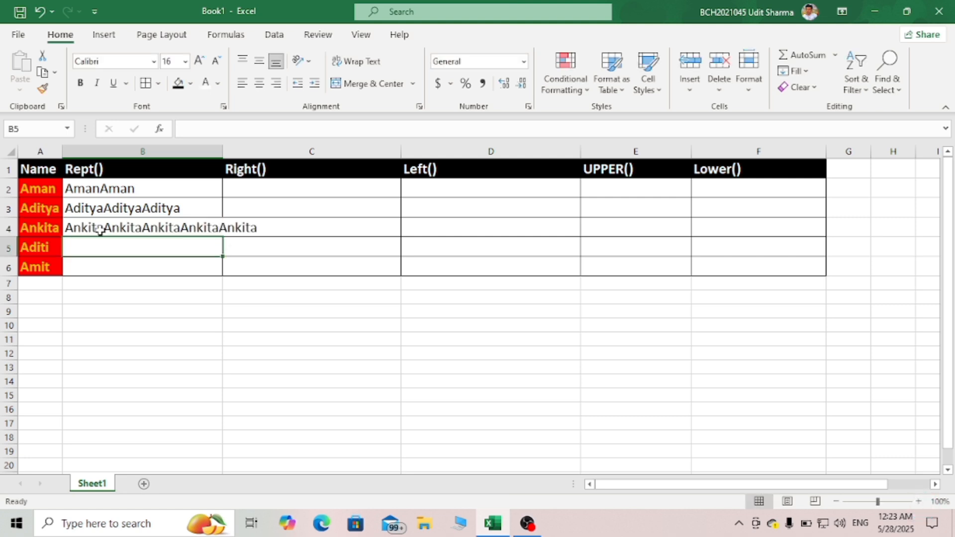
left_click(208, 229)
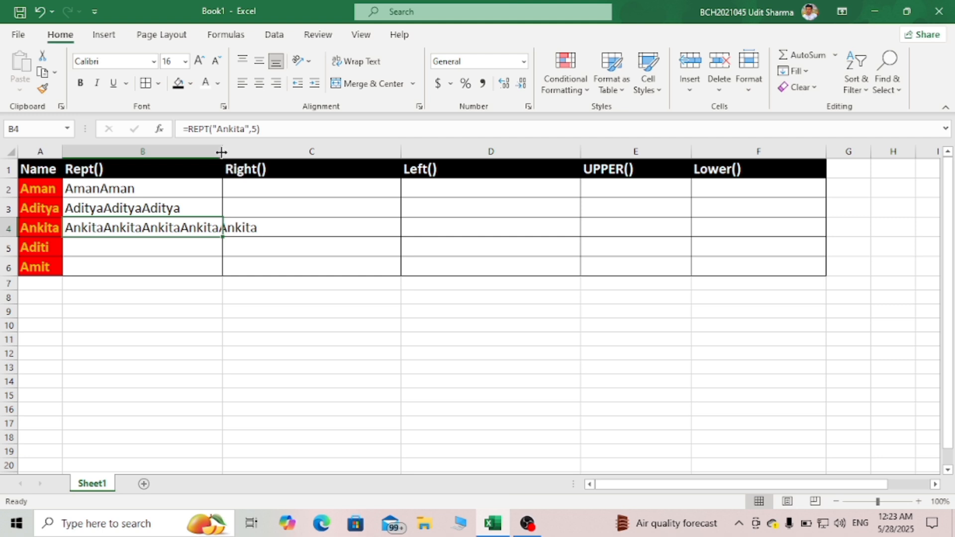
left_click_drag(224, 150, 264, 151)
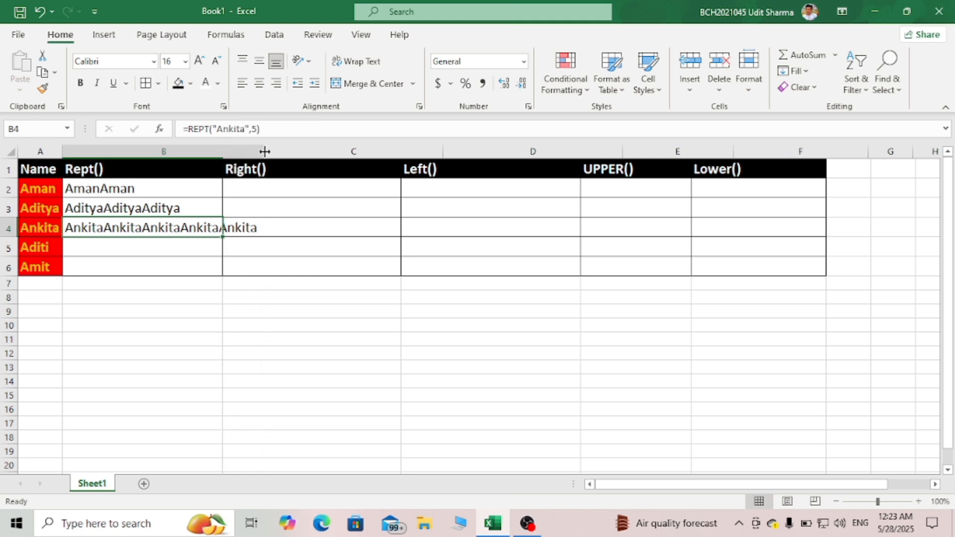
Step: Enter a REPT formula in B5 that repeats the name from A5, written as quoted text, 2 times
left_click(164, 250)
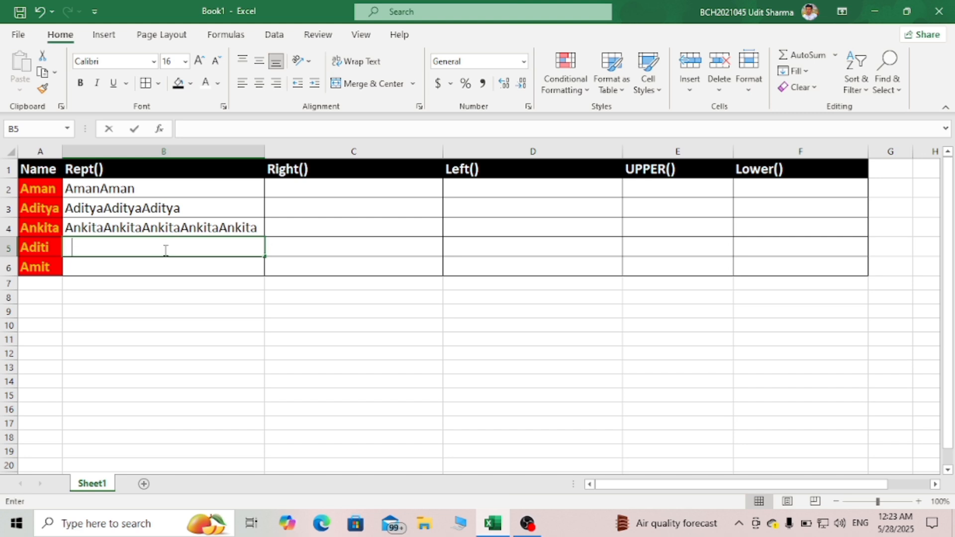
type("=repy")
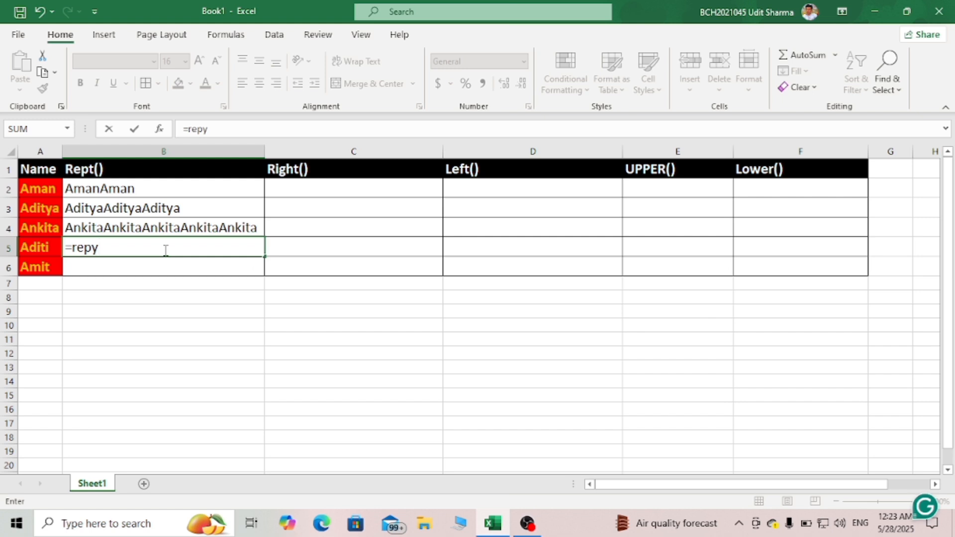
key("BackSpace")
type("t")
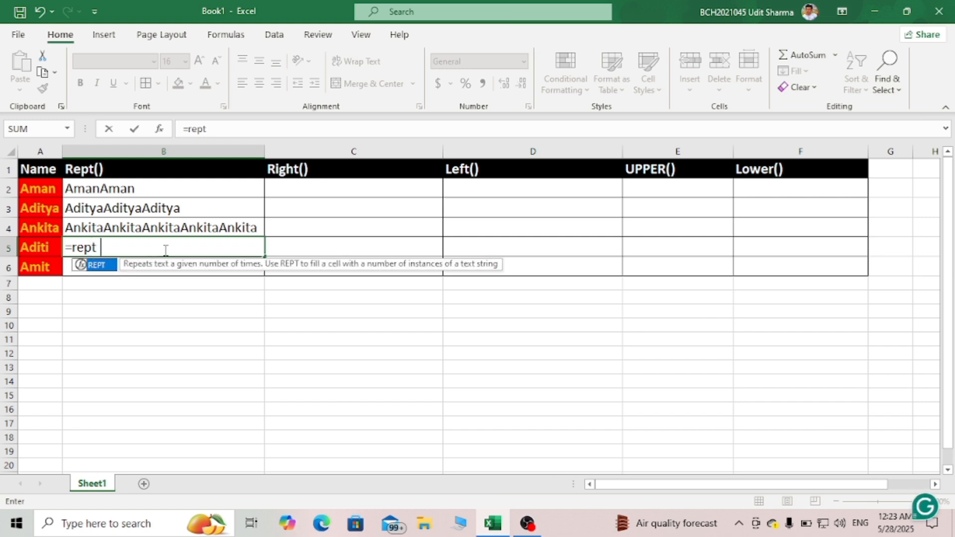
type("( ")
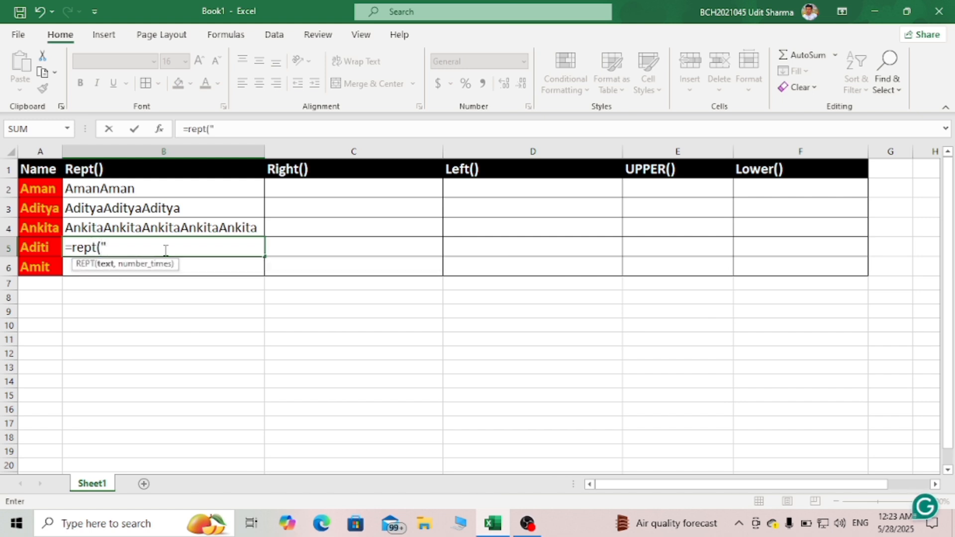
type("Aditi\"")
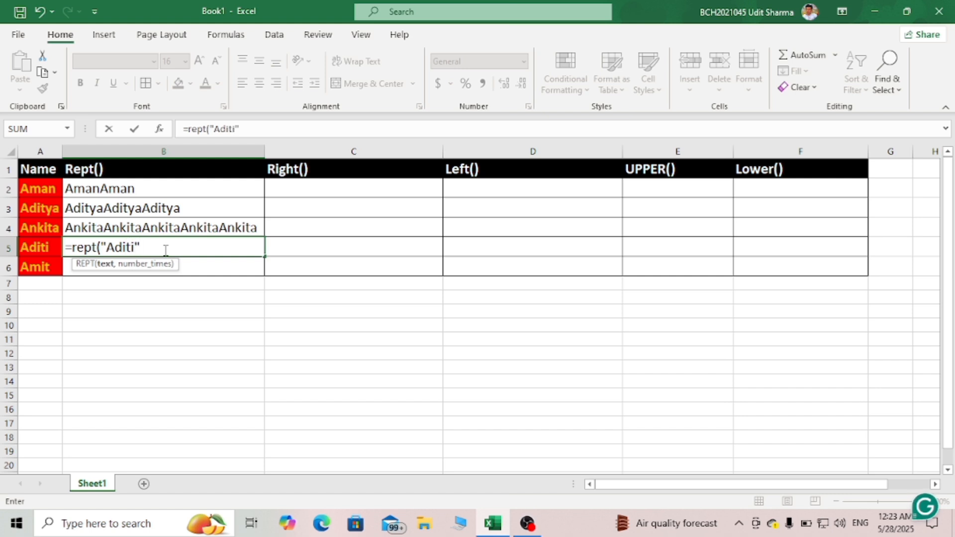
type(",2)")
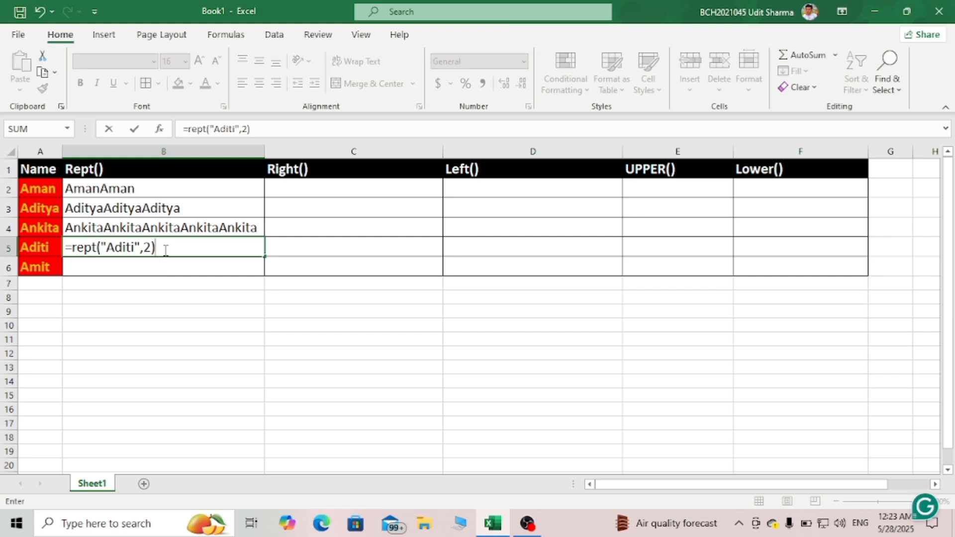
key("Return")
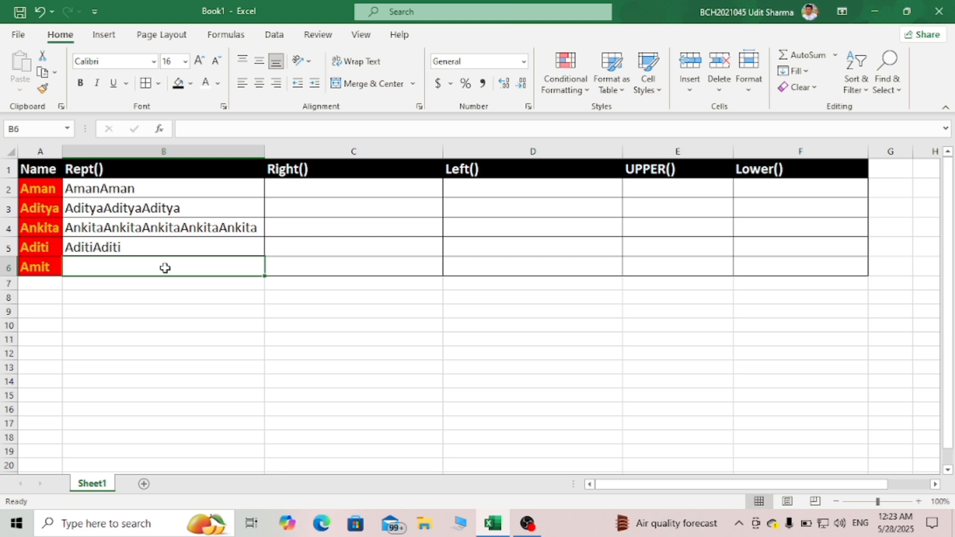
Step: Enter a REPT formula in B6 that repeats the name from A6, written as quoted text, 4 times
type("=re")
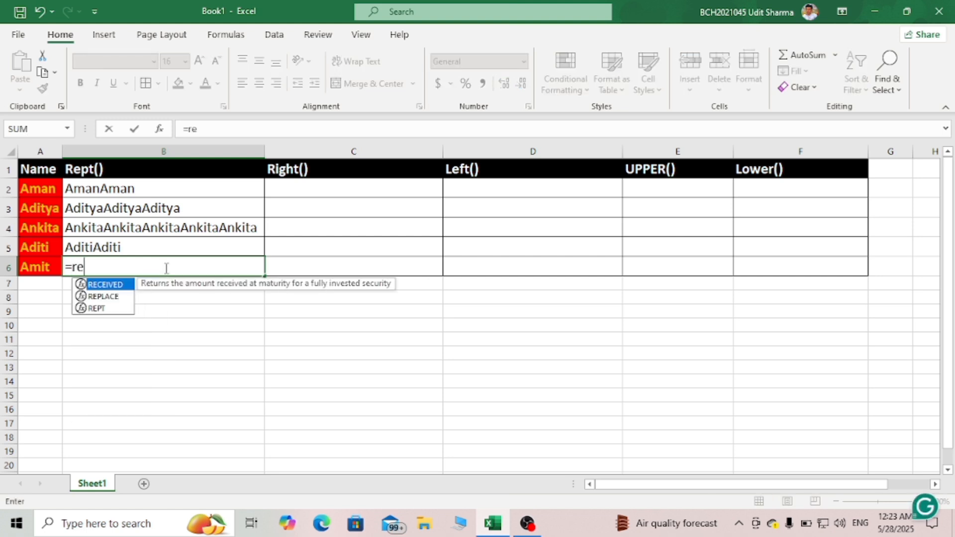
type("pt(")
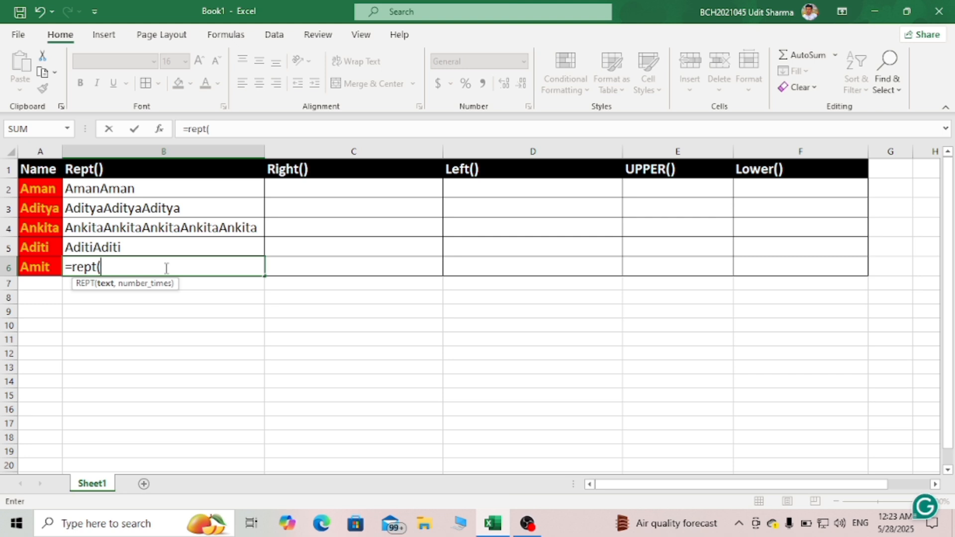
type("\"Am ")
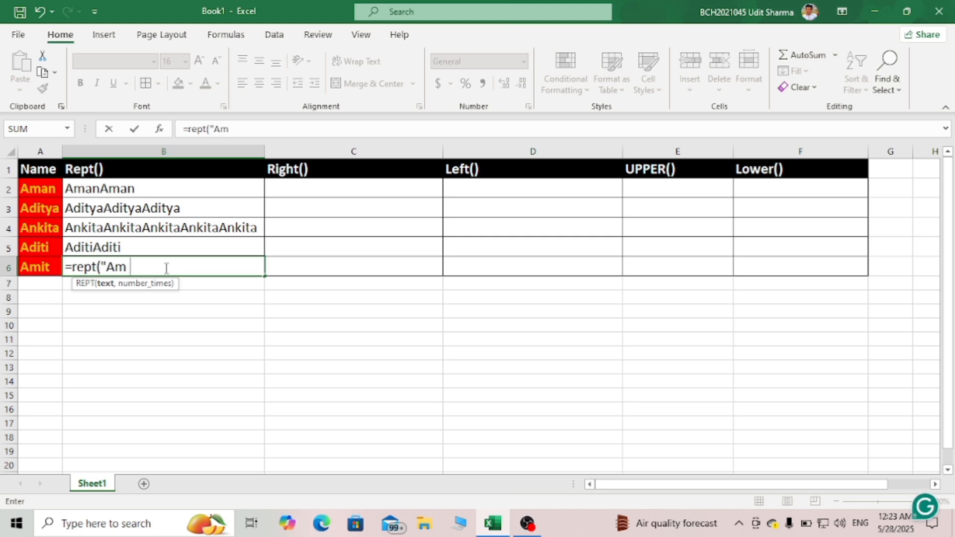
type("it\",3")
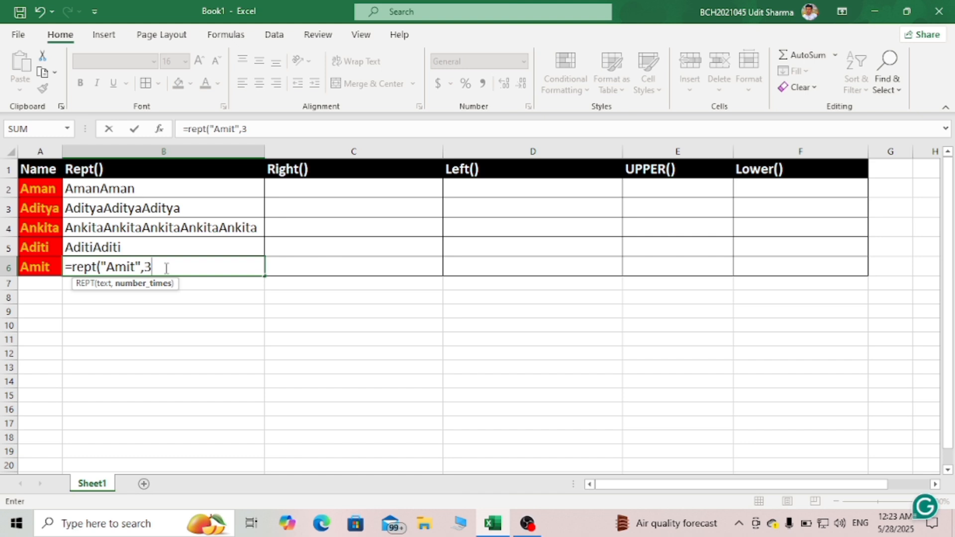
key("BackSpace")
type("4)")
key("Return")
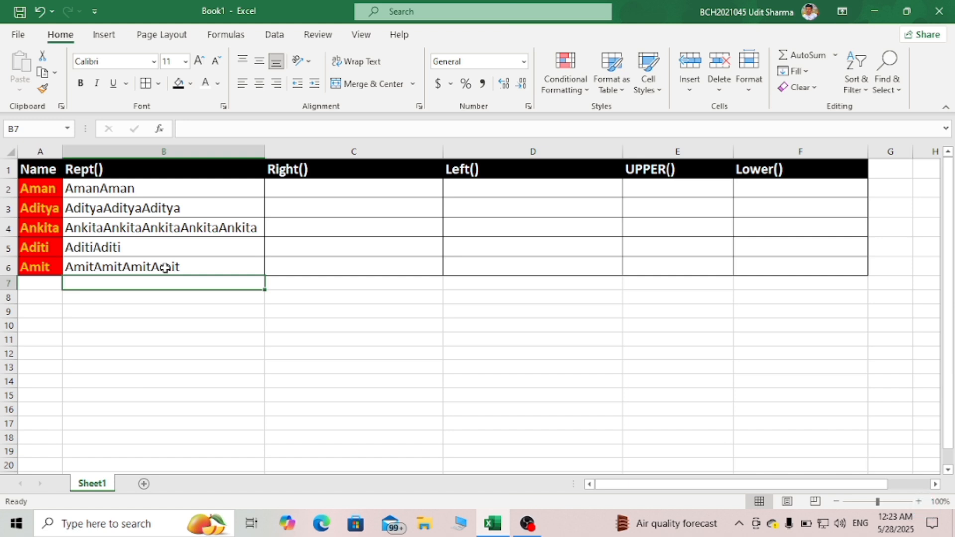
Step: Enter a RIGHT formula in C2 that extracts the last 2 characters of the name from A2, written as quoted text
left_click(292, 189)
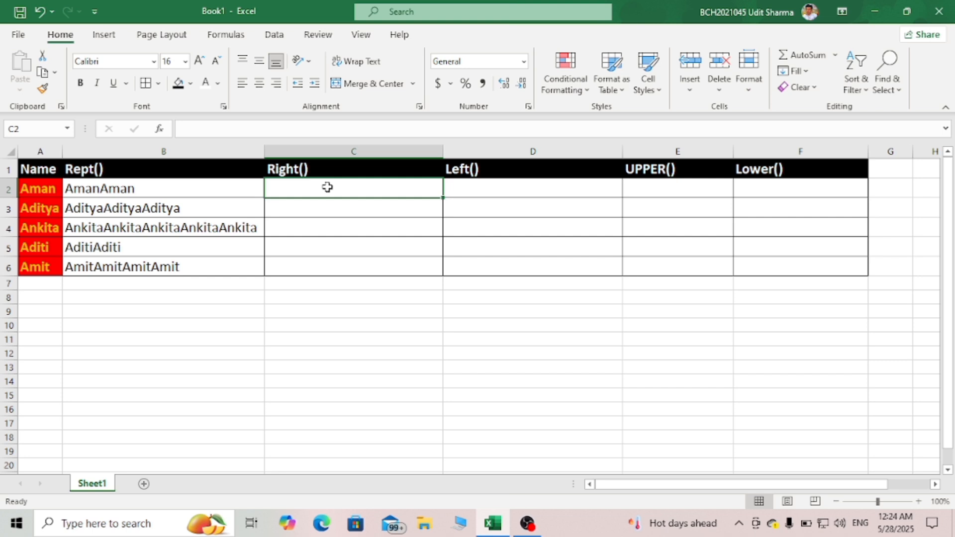
type("=")
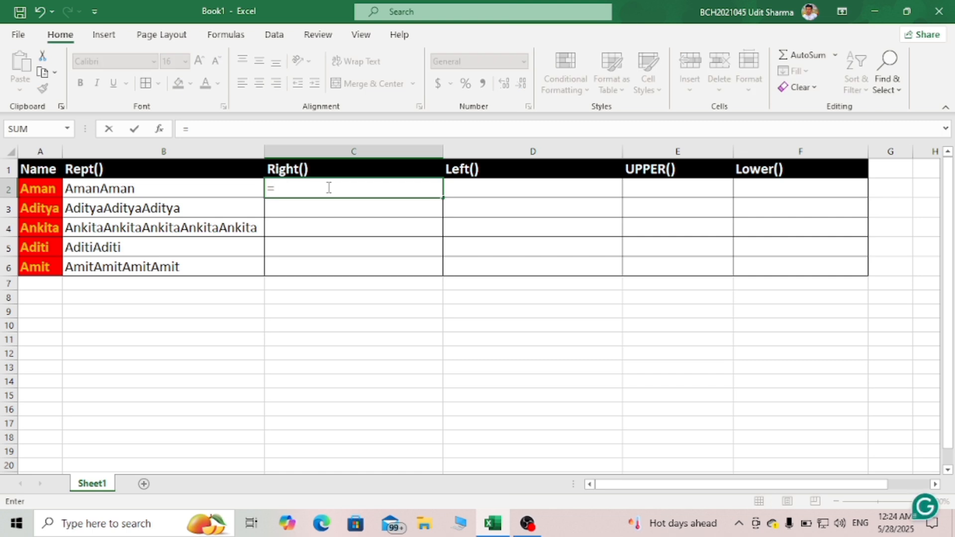
type("r")
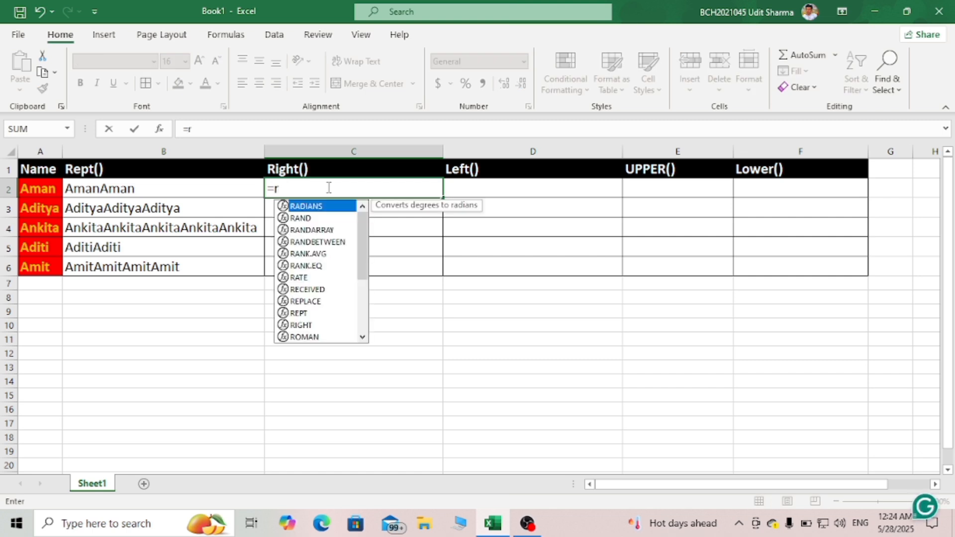
type("igh")
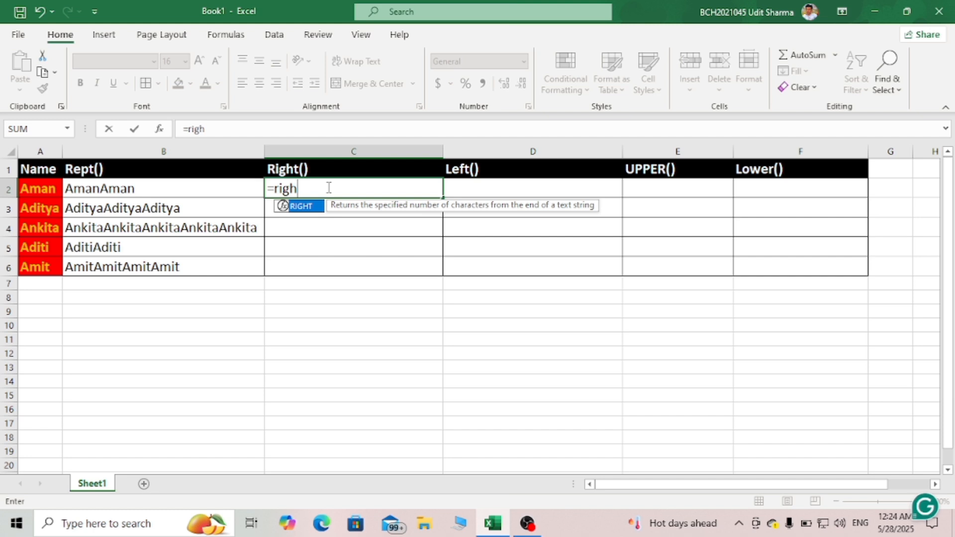
type("t")
type("(\"")
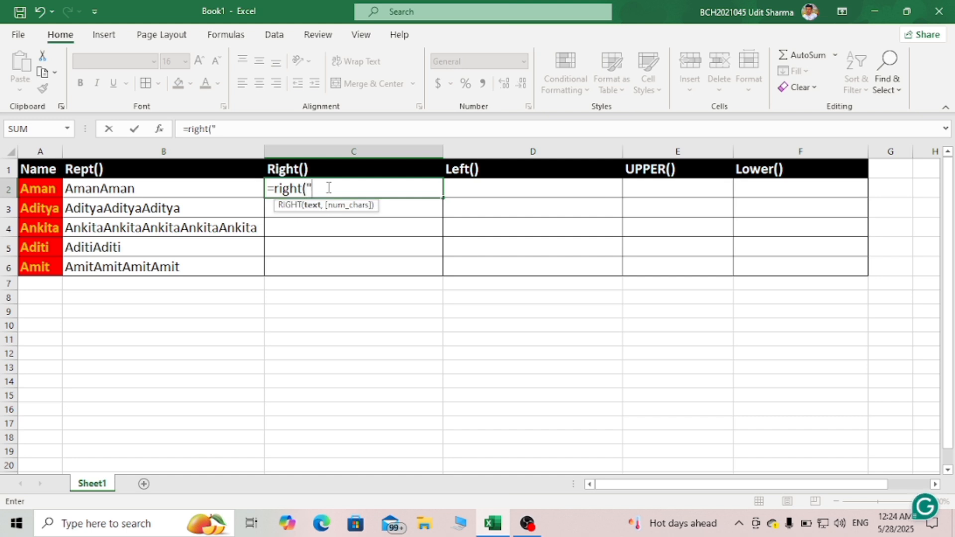
type("Aman\",")
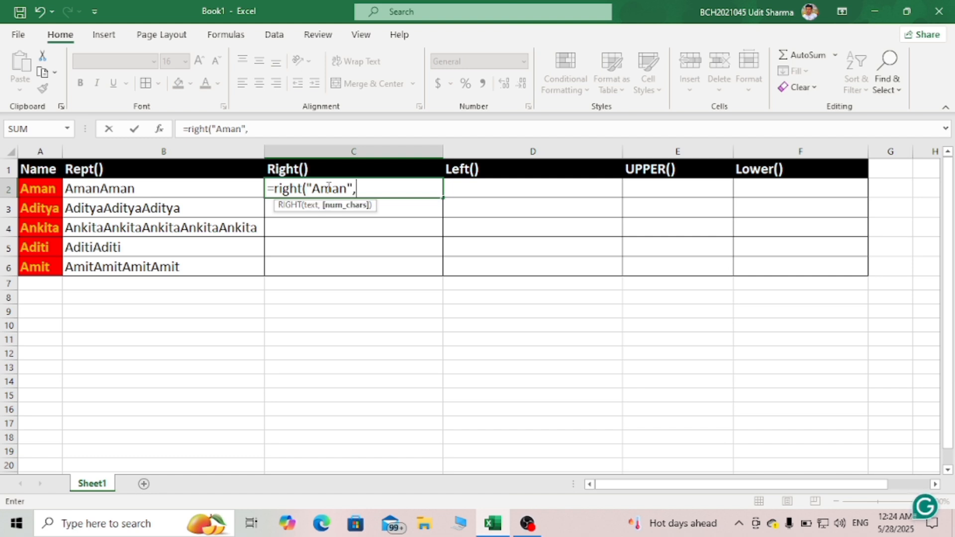
type("2)")
key("Return")
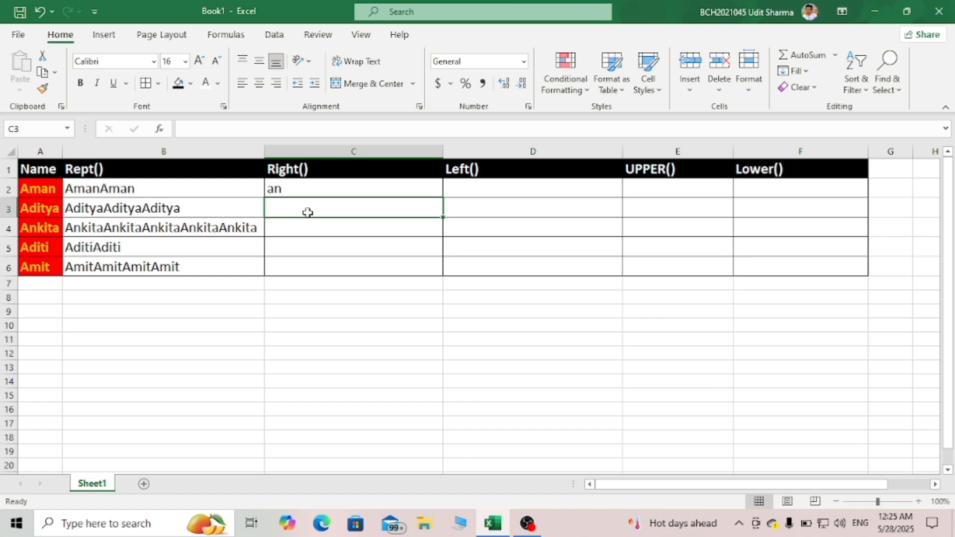
Step: Enter a RIGHT formula in C3 that extracts the last 3 characters of the name from A3, written as quoted text
type("=")
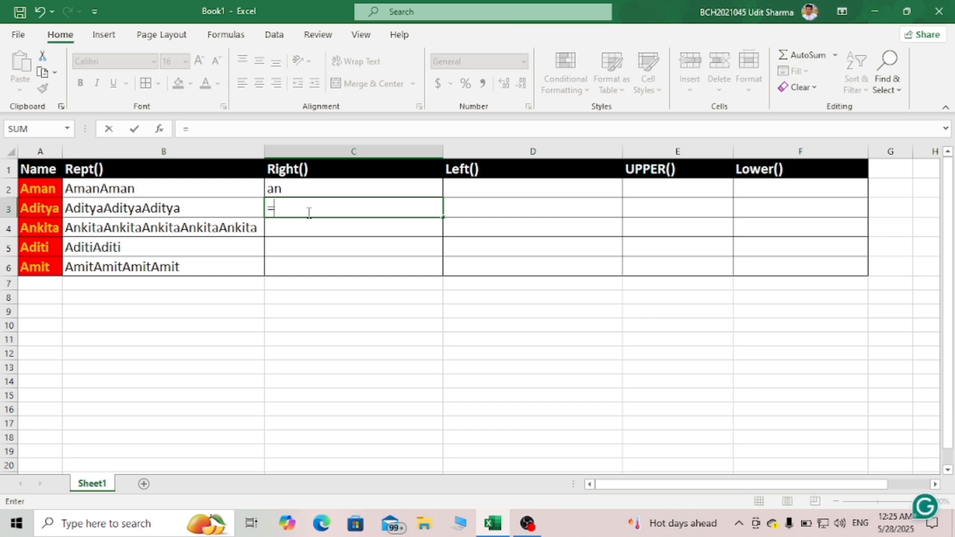
type("right(")
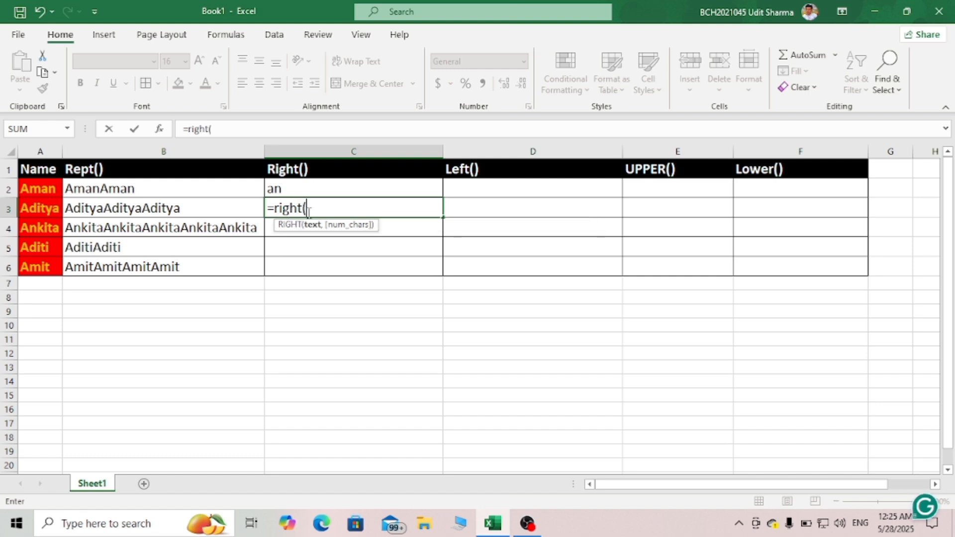
type("\"")
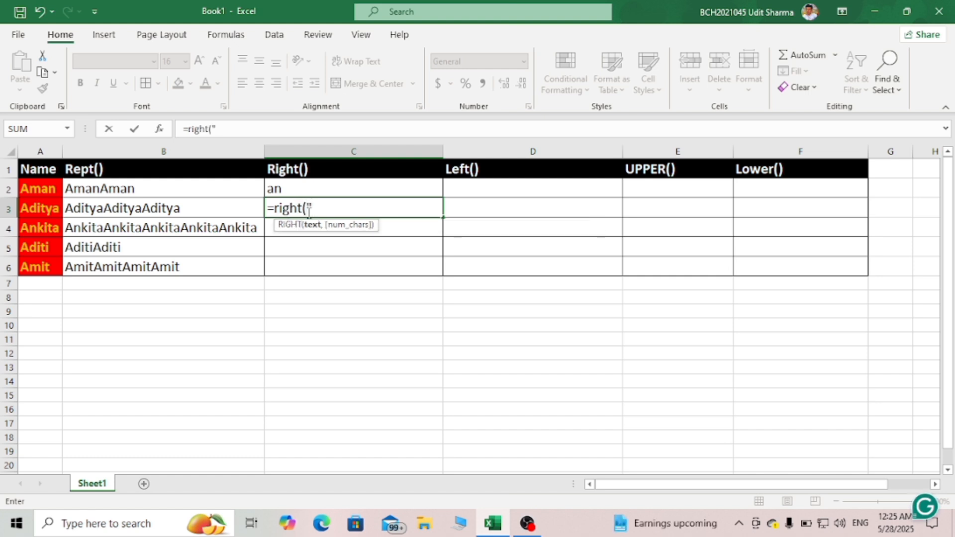
type("Adit")
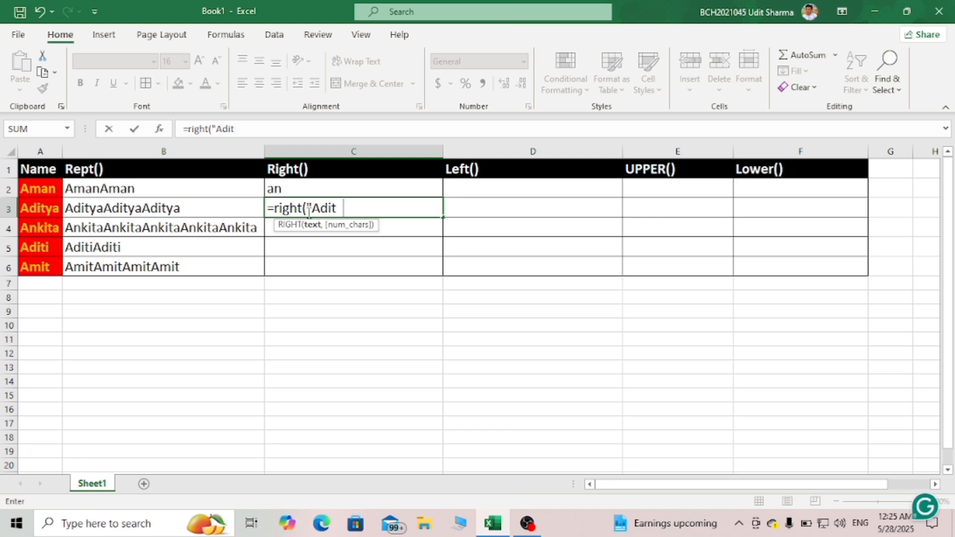
type("ya\",")
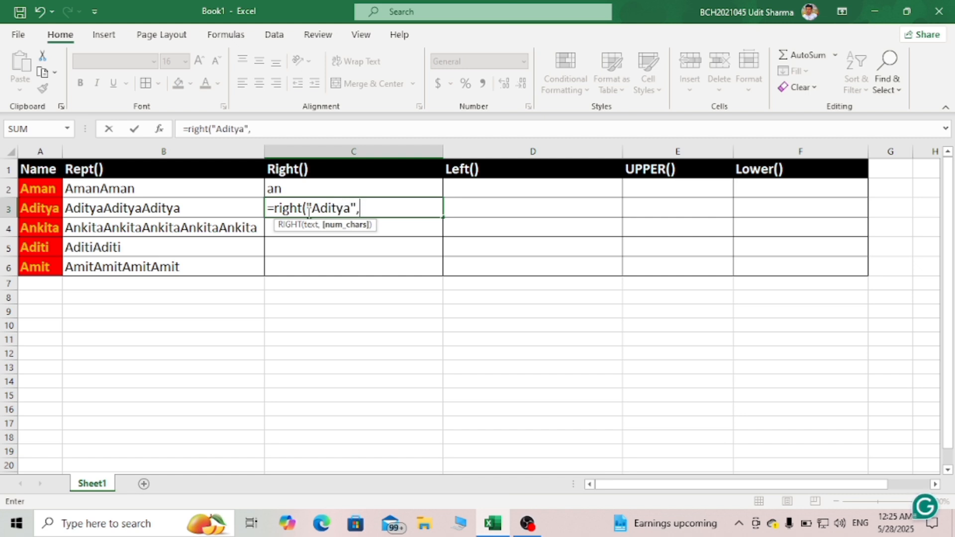
type("3)")
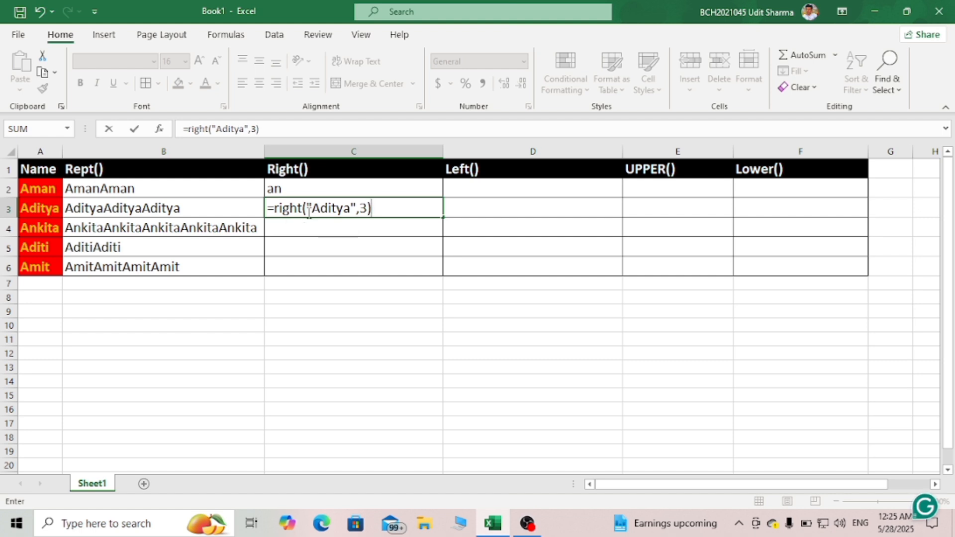
key("Return")
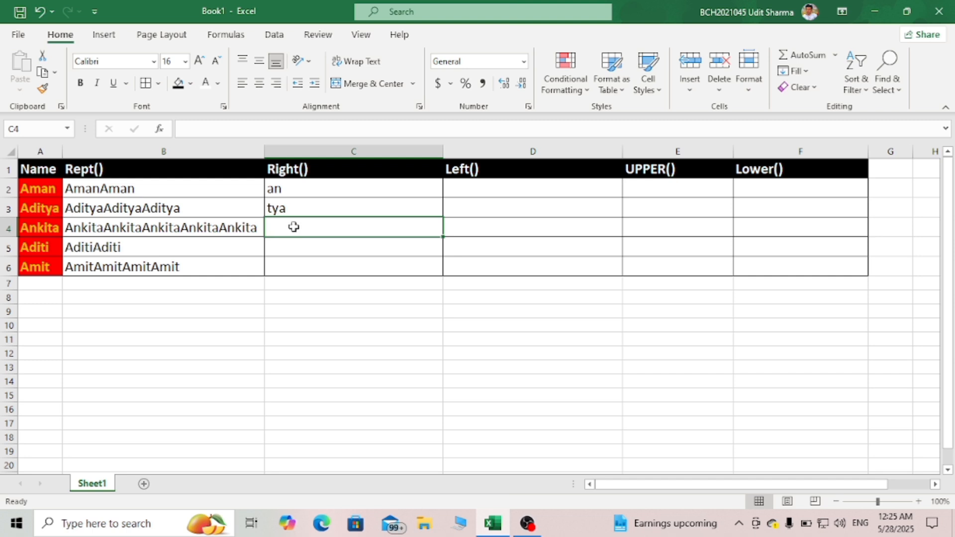
Step: Enter a RIGHT formula in C4 that extracts the last 4 characters of the name from A4, written as quoted text
type("=")
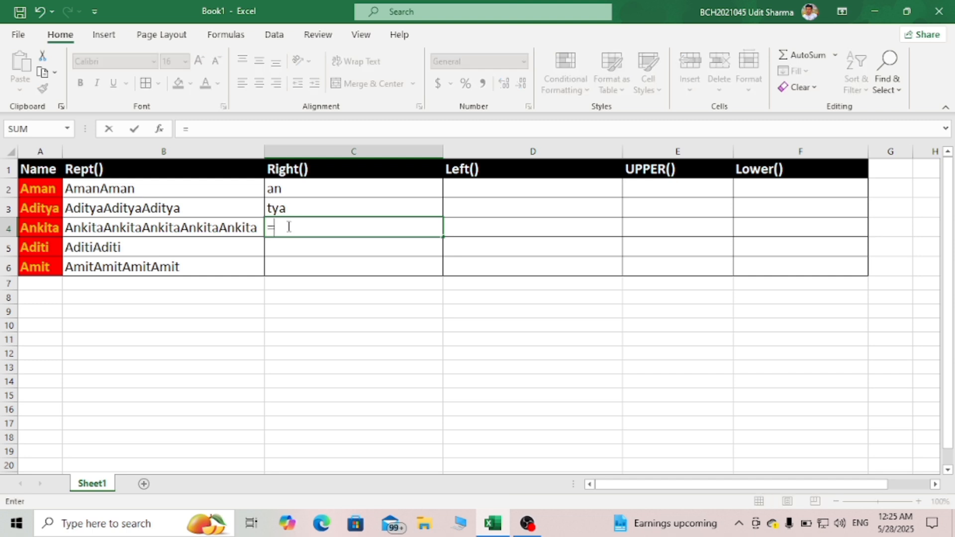
type("righ")
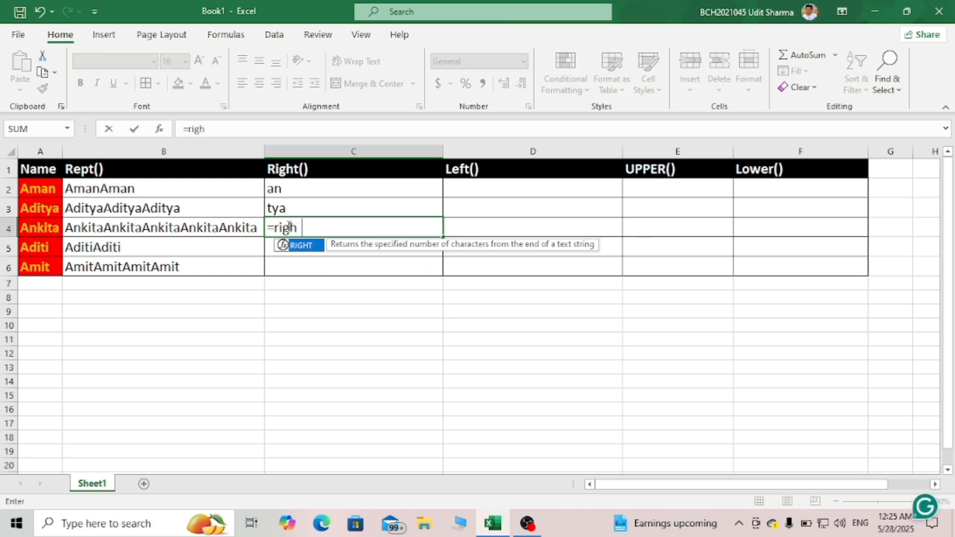
type("t(")
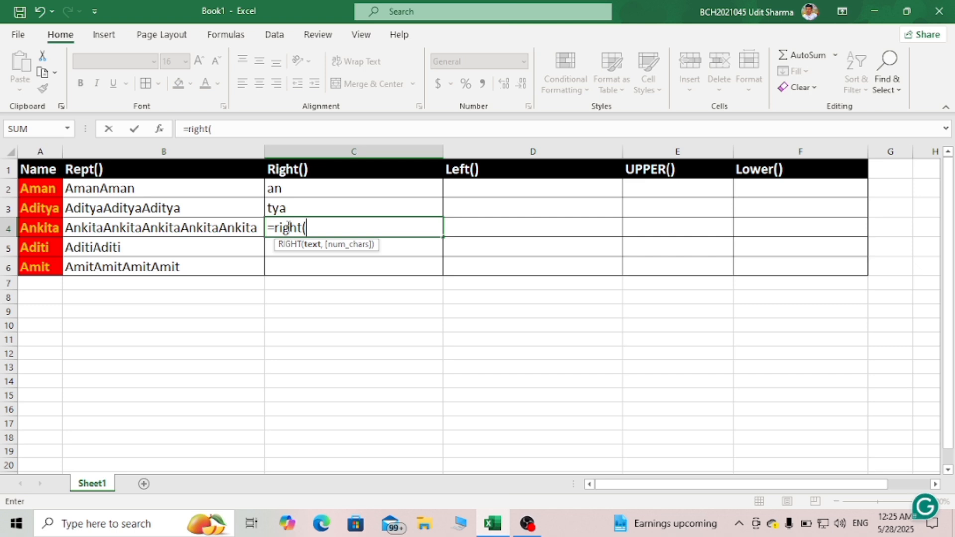
type("\"Ankita")
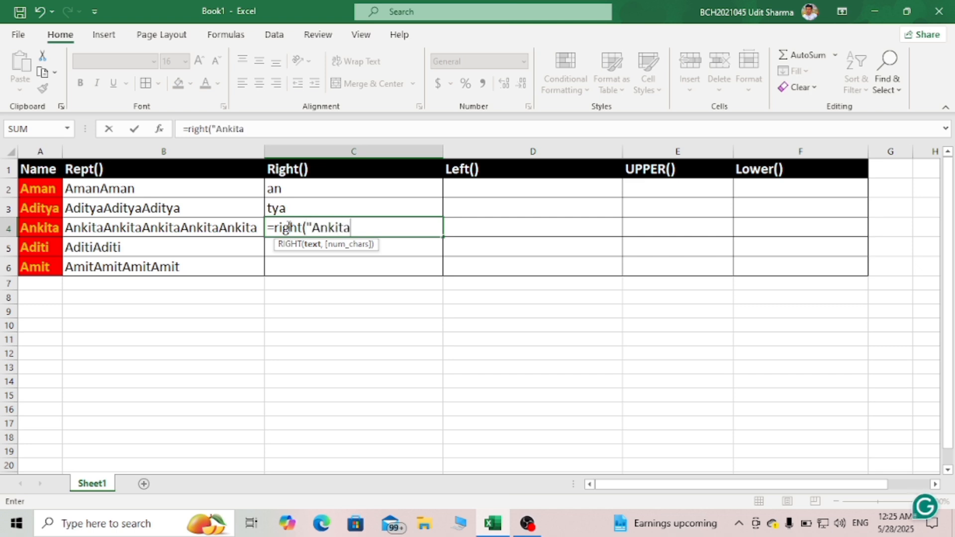
type("\",")
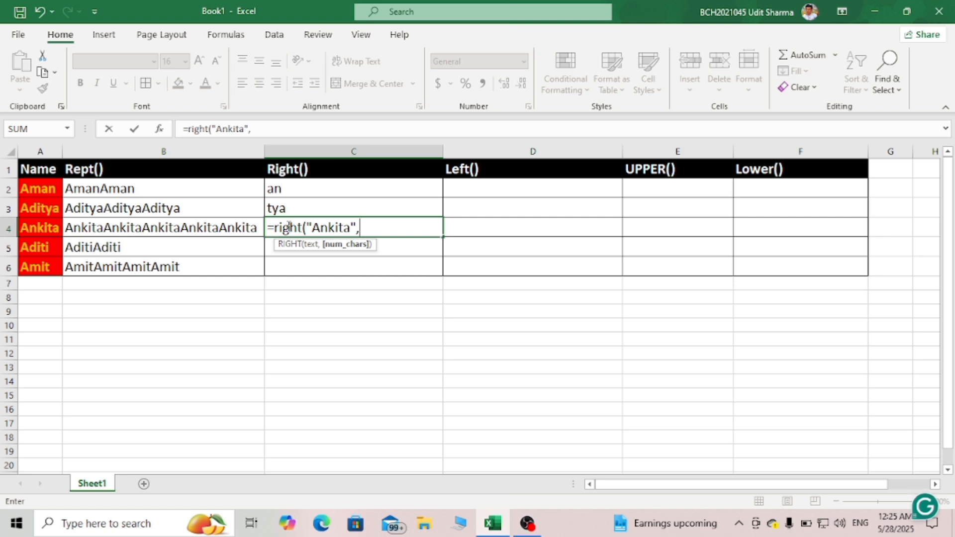
type("4)")
key("Return")
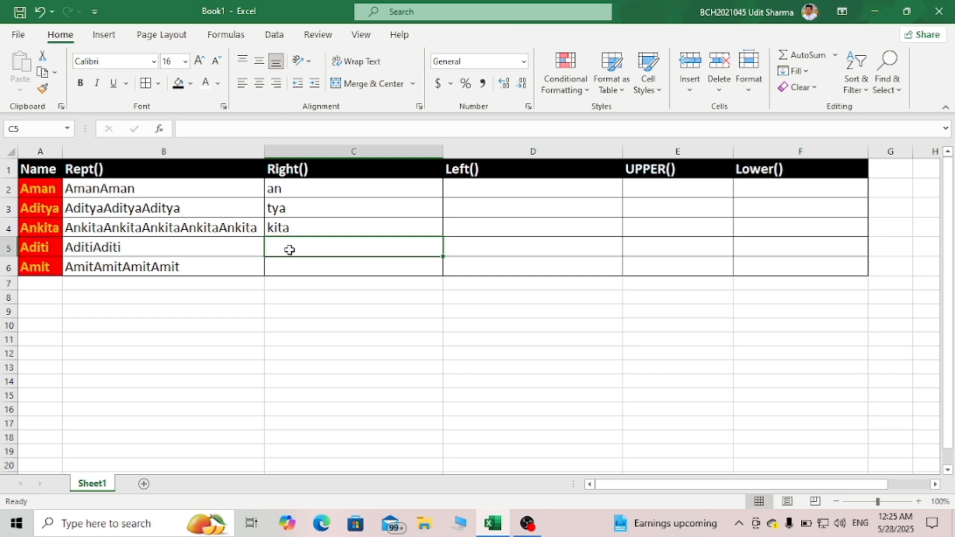
Step: Enter a RIGHT formula in C5 that extracts the last 3 characters of the name from A5, written as quoted text
type("=")
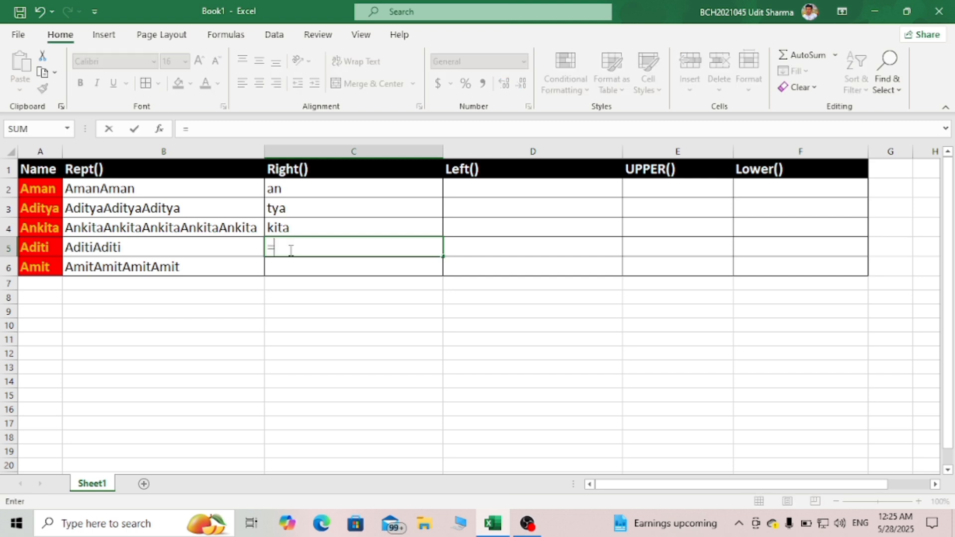
type("right")
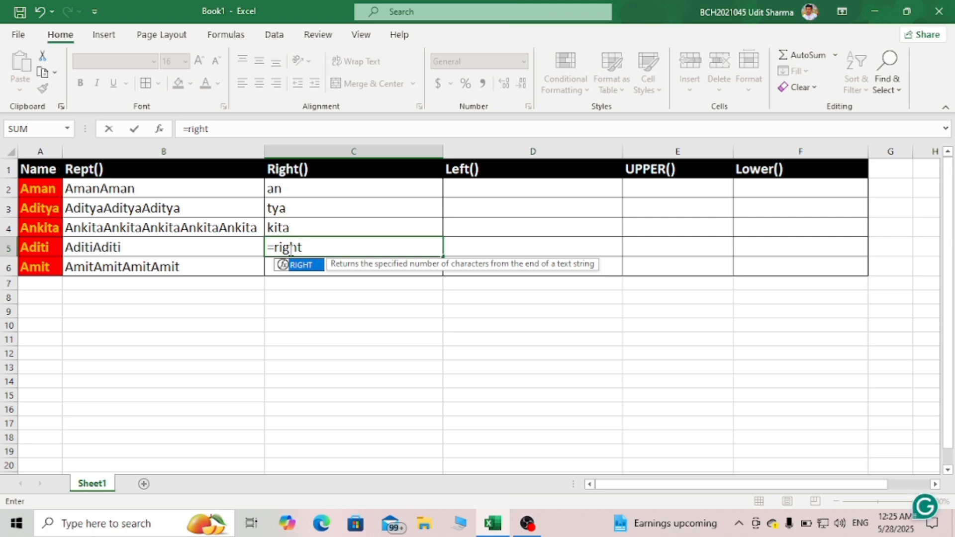
type("(")
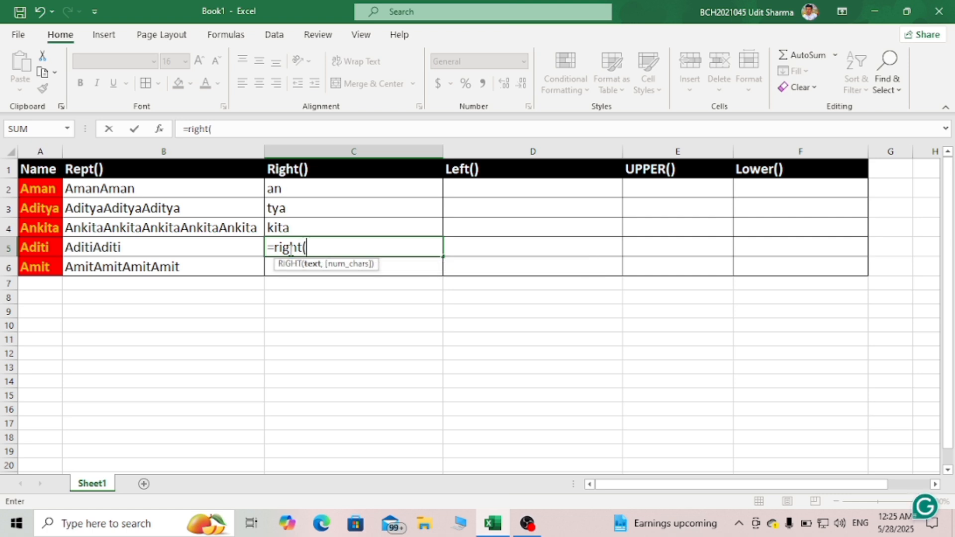
type("\"Ad")
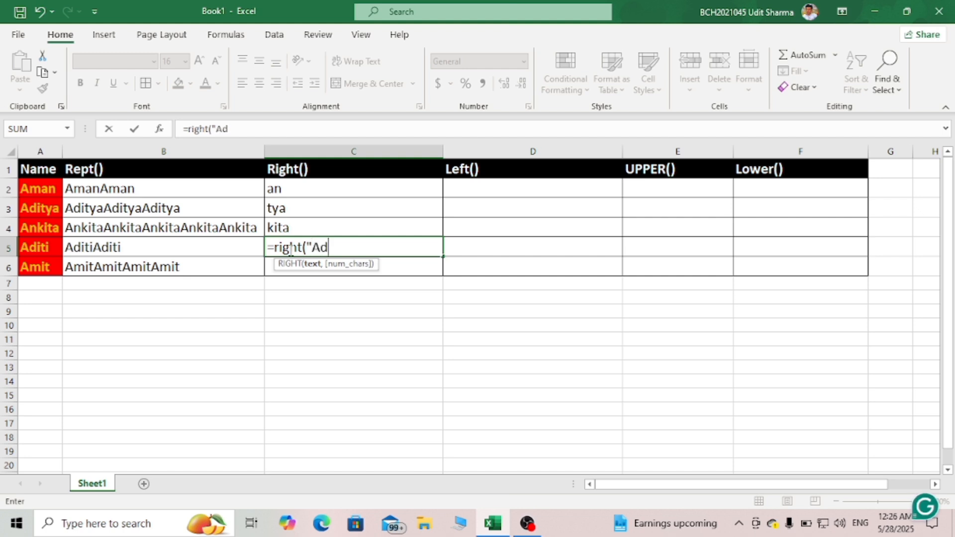
type("iti\",")
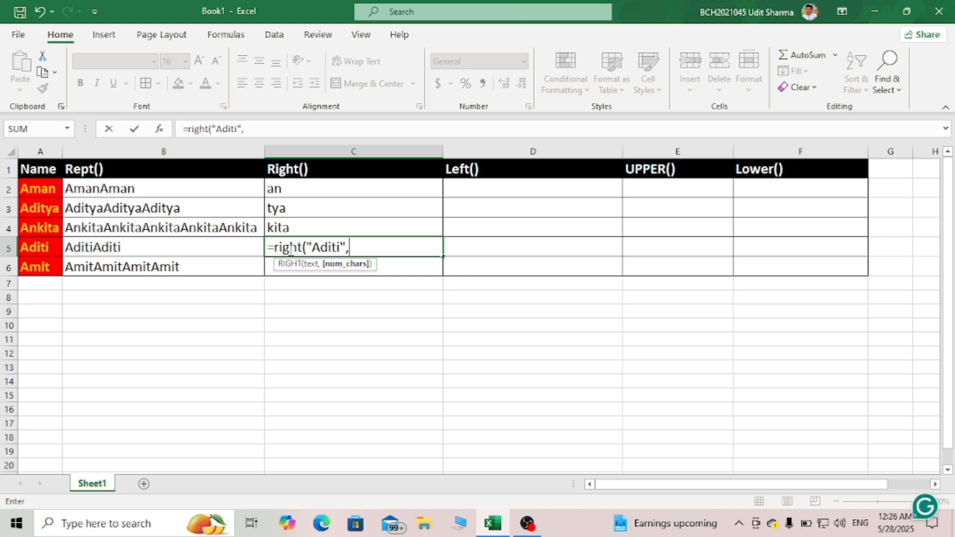
type("3")
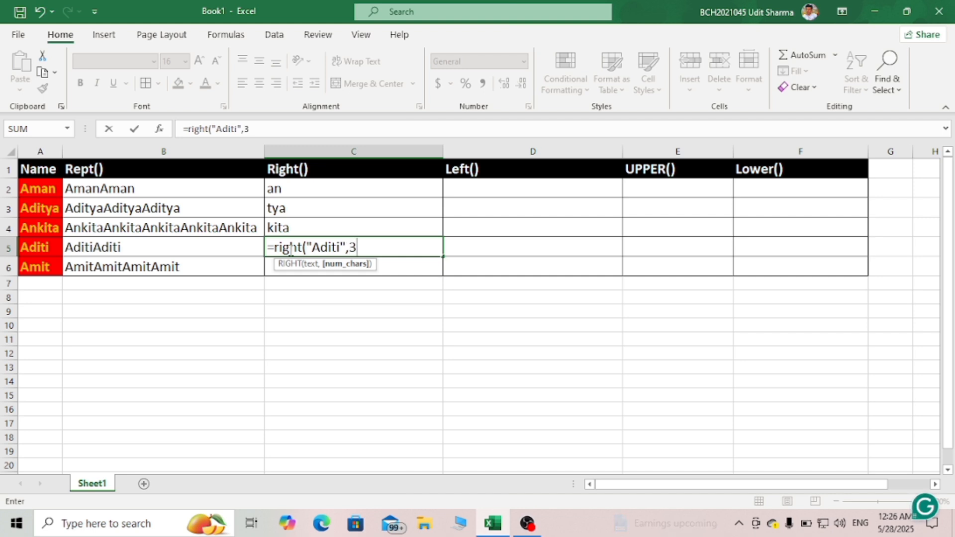
type(")")
key("Return")
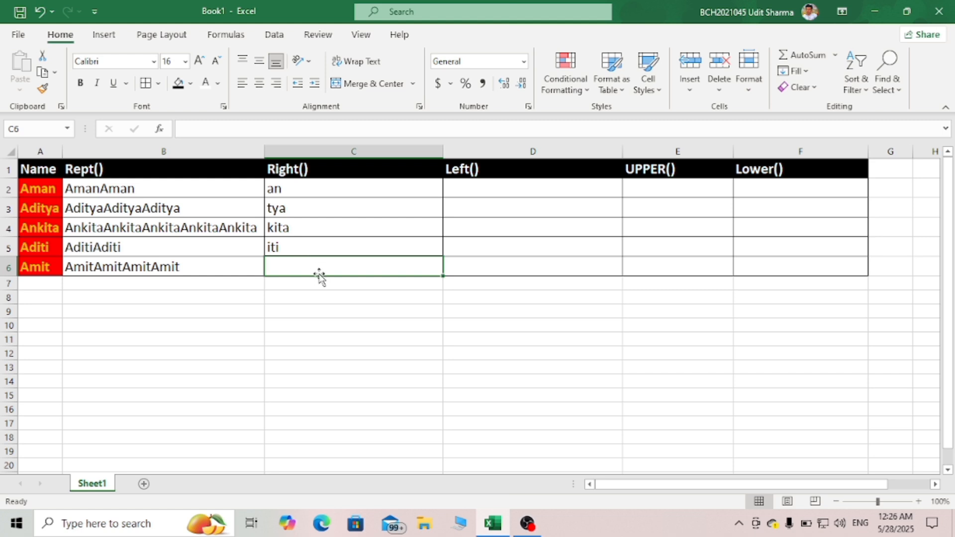
Step: Enter a RIGHT formula in C6 that extracts the last 2 characters of the name from A6, written as quoted text
type("=")
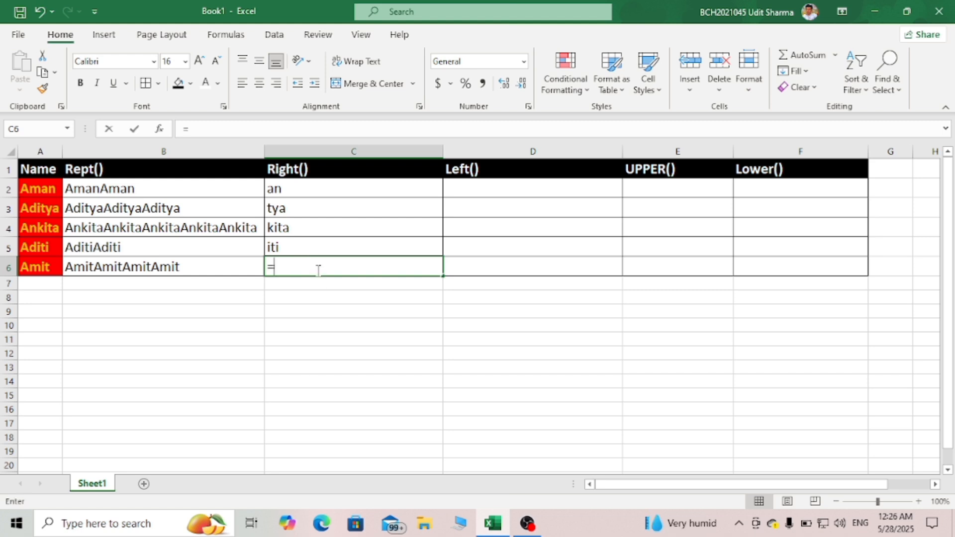
type("right")
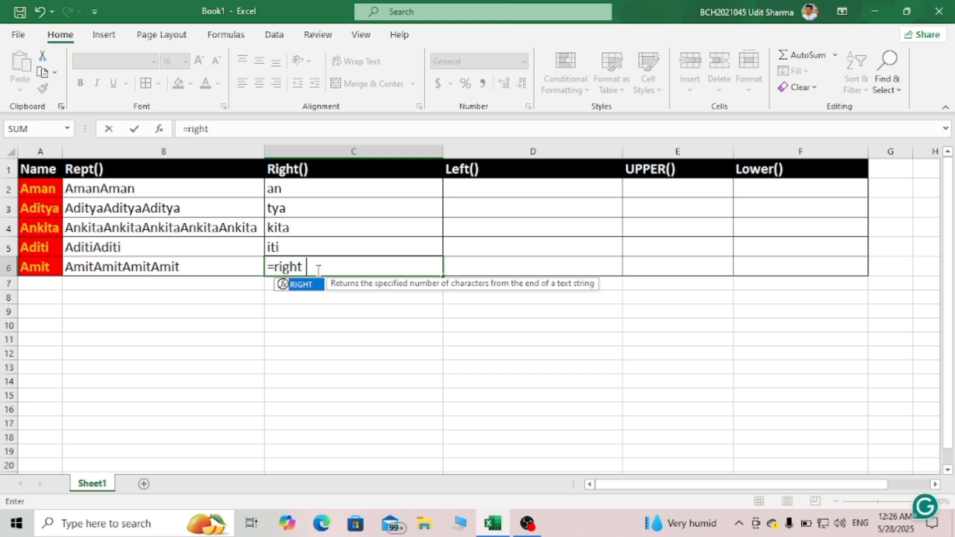
type("(\"")
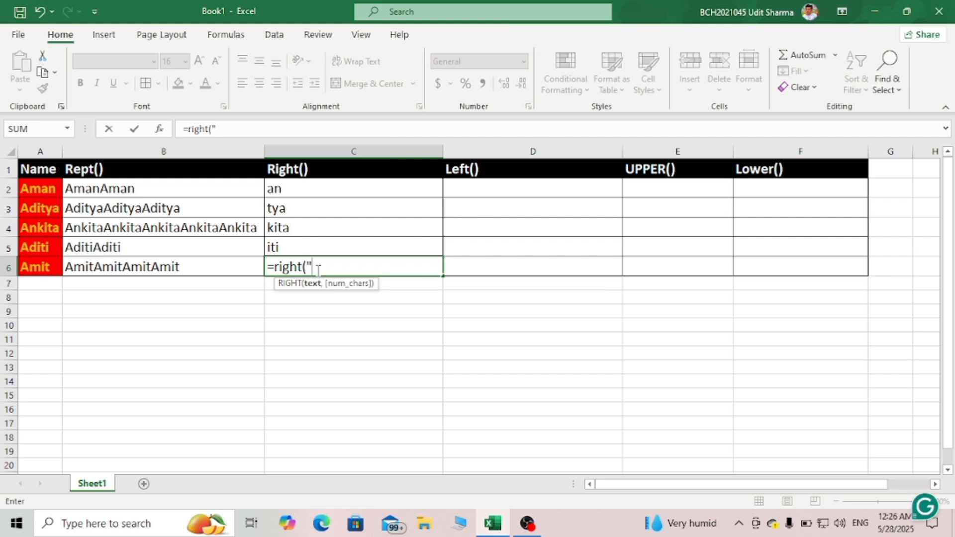
type("Amit\",")
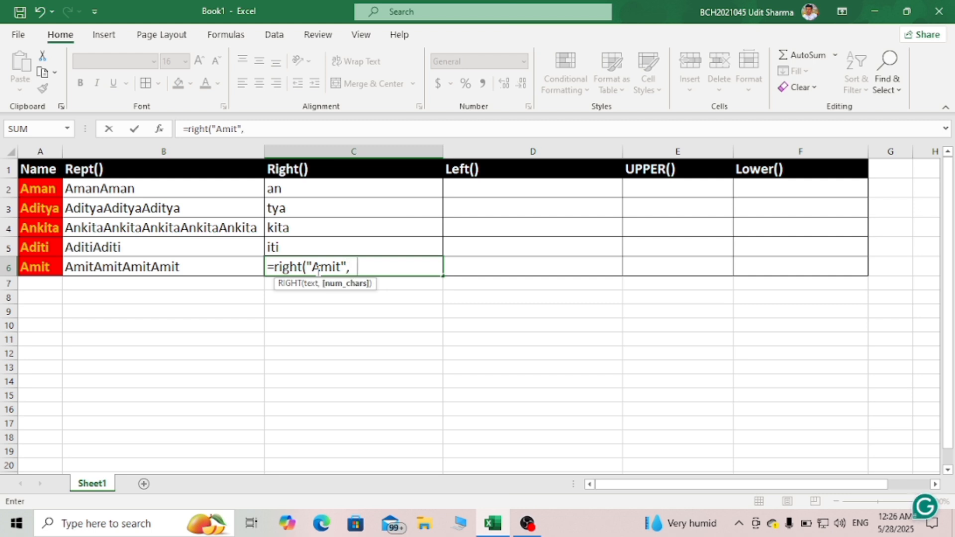
type("2)")
key("Return")
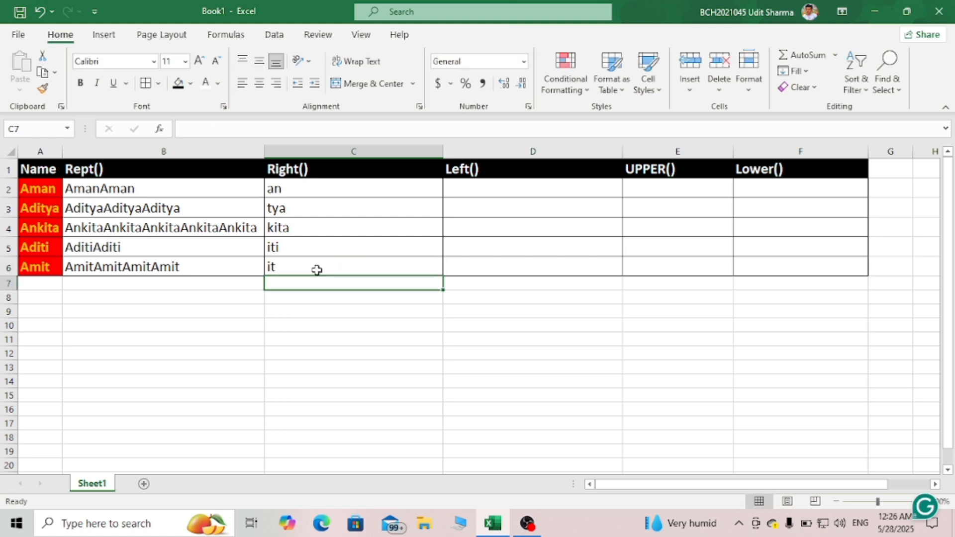
Step: Enter a LEFT formula in D2 that extracts the first 3 characters of the name from A2, written as quoted text
left_click(479, 185)
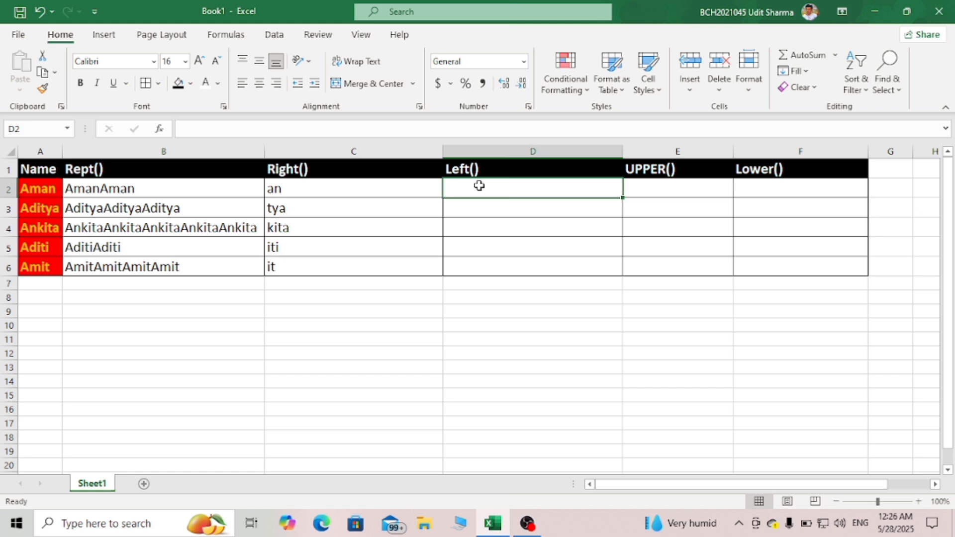
type("=left")
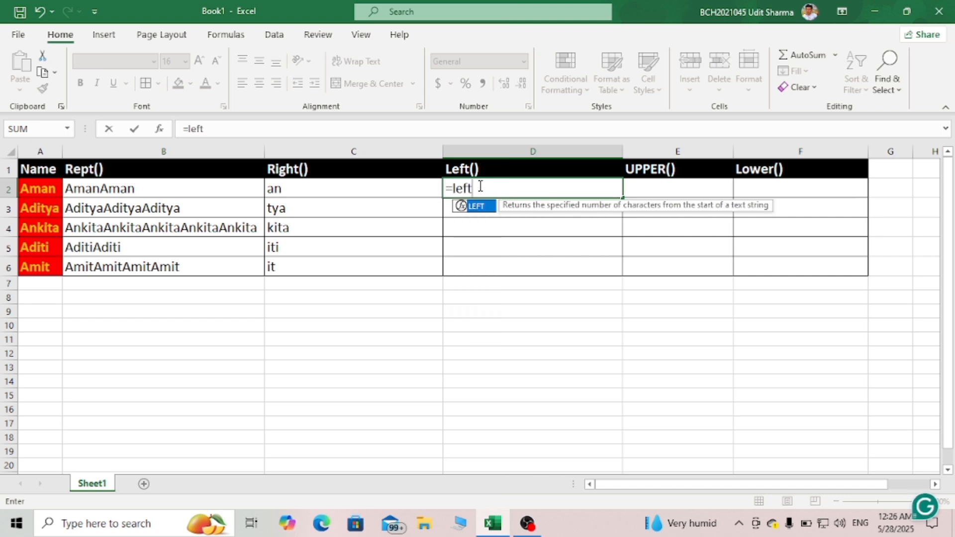
type("(\"")
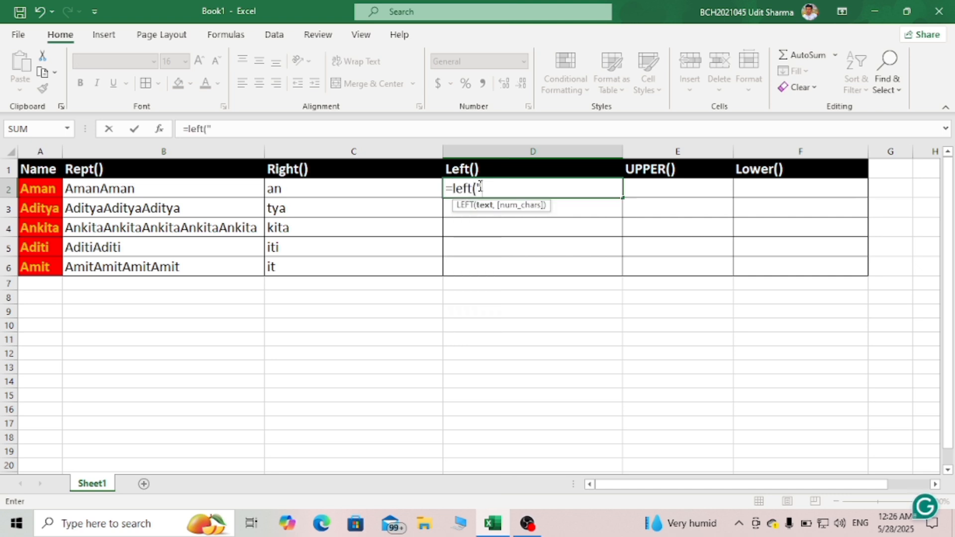
type("Aman")
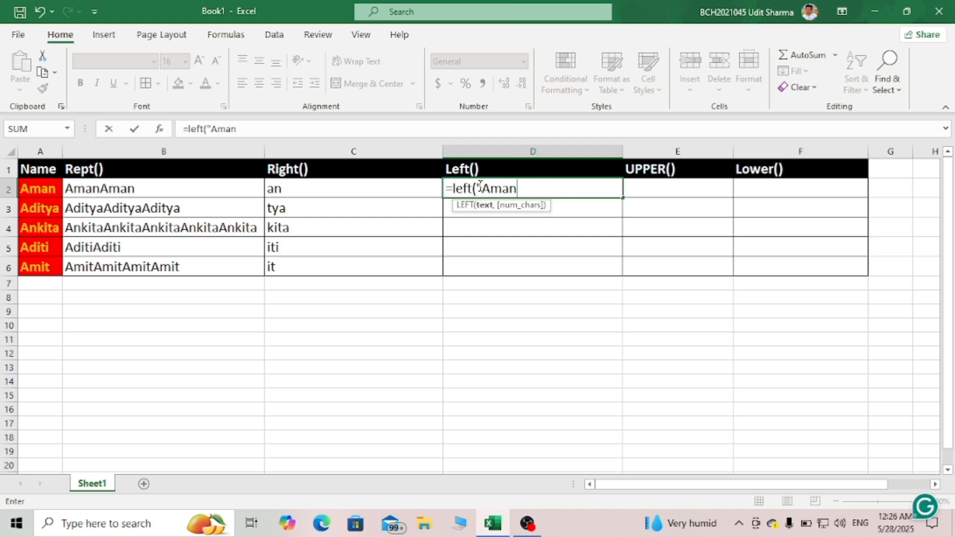
type("\",3)")
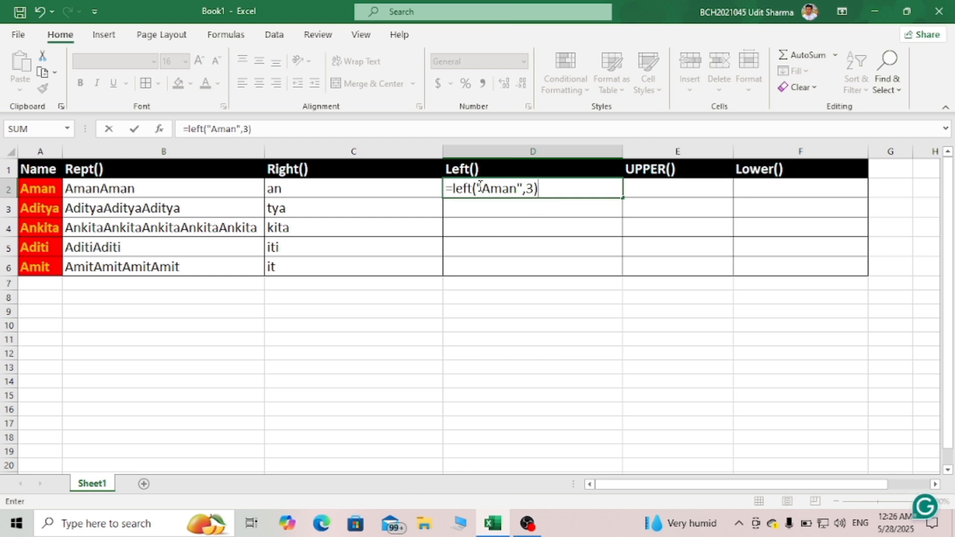
key("Return")
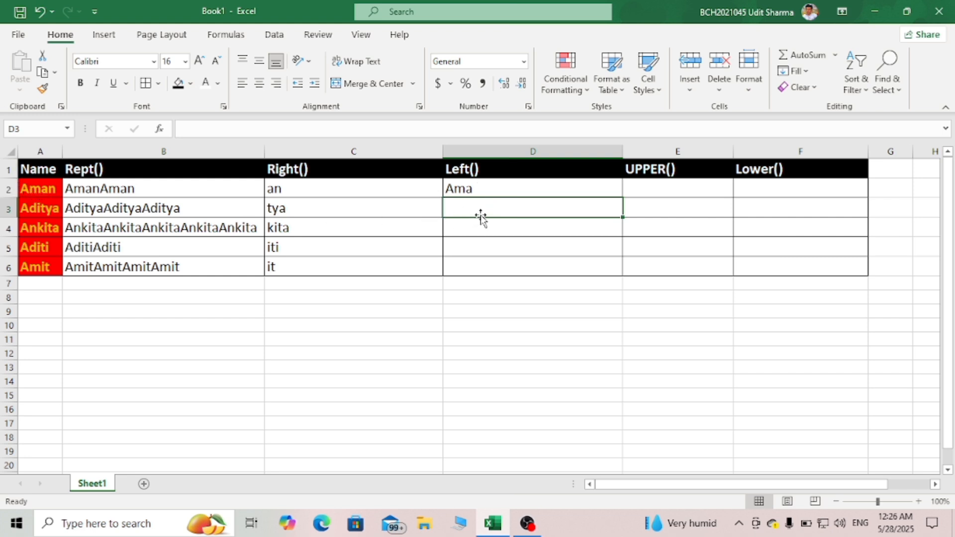
Step: Enter a LEFT formula in D3 that extracts the first 3 characters of the name from A3, written as quoted text
type("=")
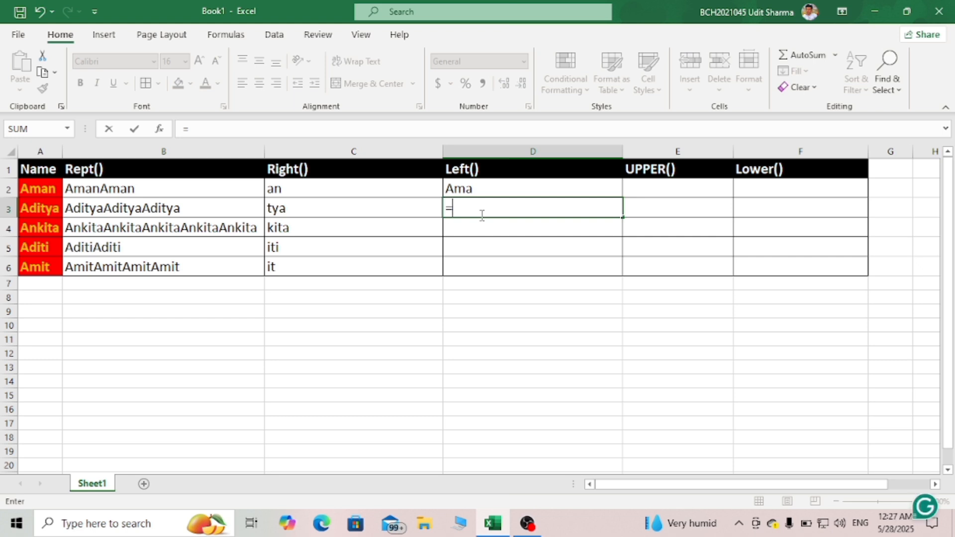
type("le")
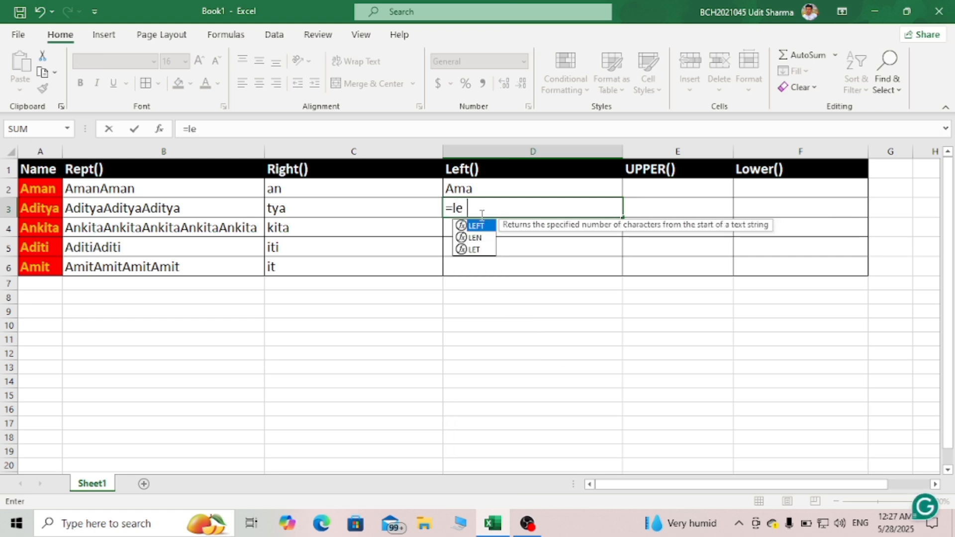
type("ft(")
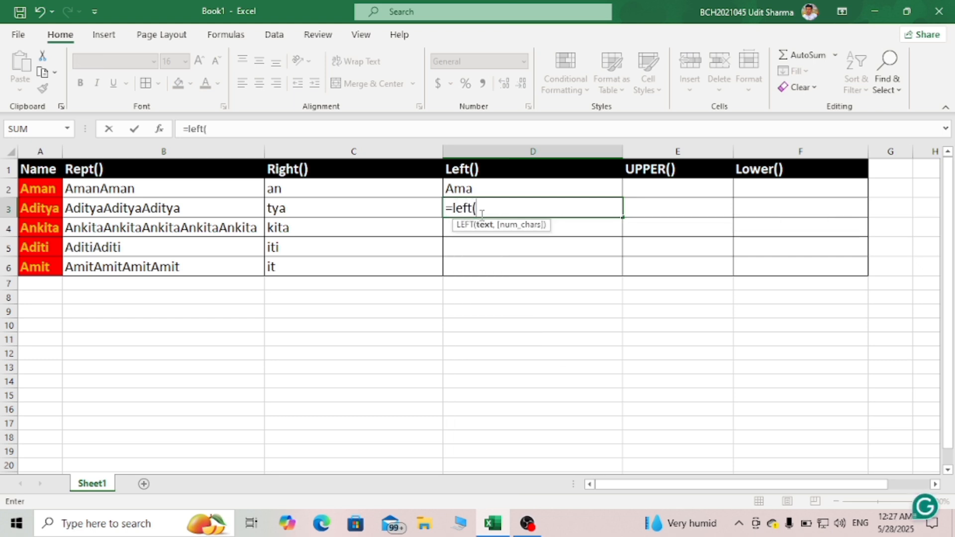
type("\"A diti")
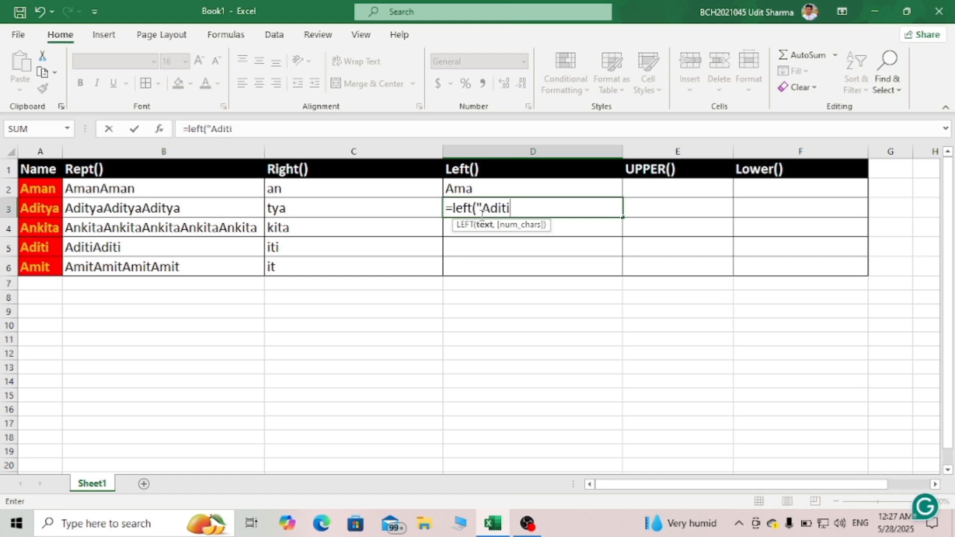
type("ya\",")
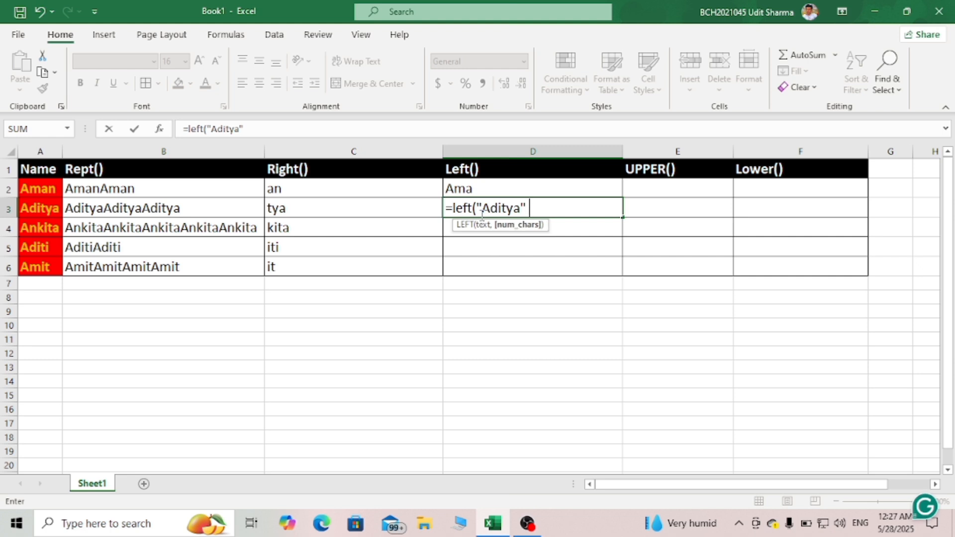
type("3)")
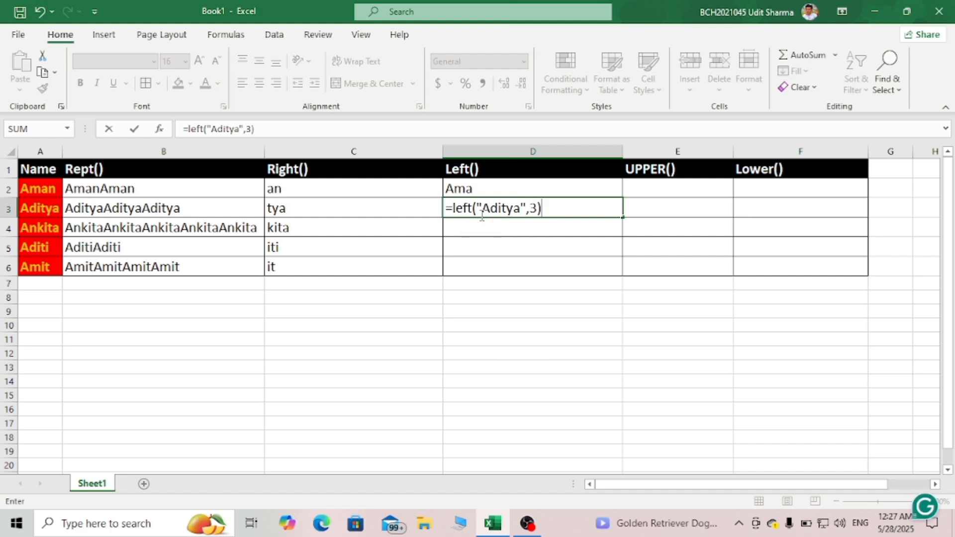
key("Return")
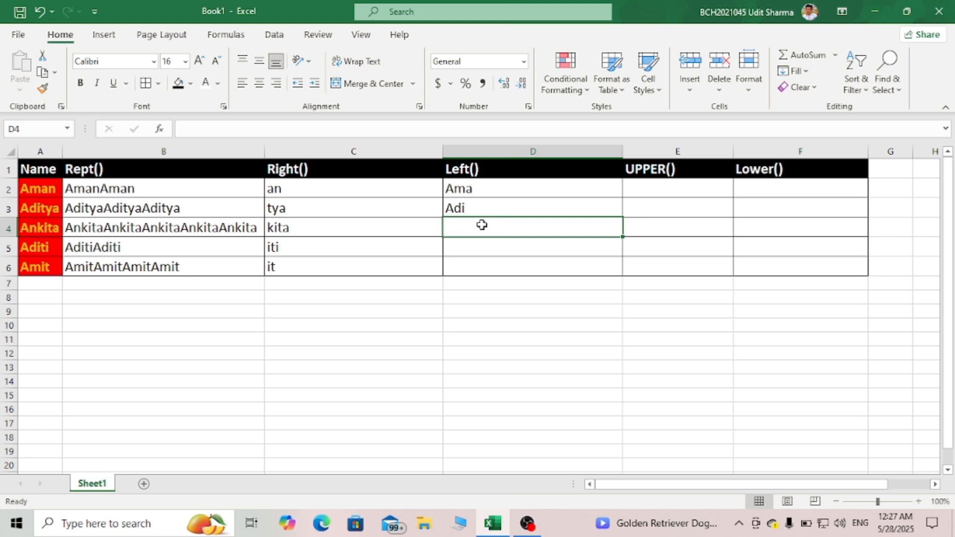
Step: Enter a LEFT formula in D4 that extracts the first 2 characters of the name from A4, written as quoted text
type("=")
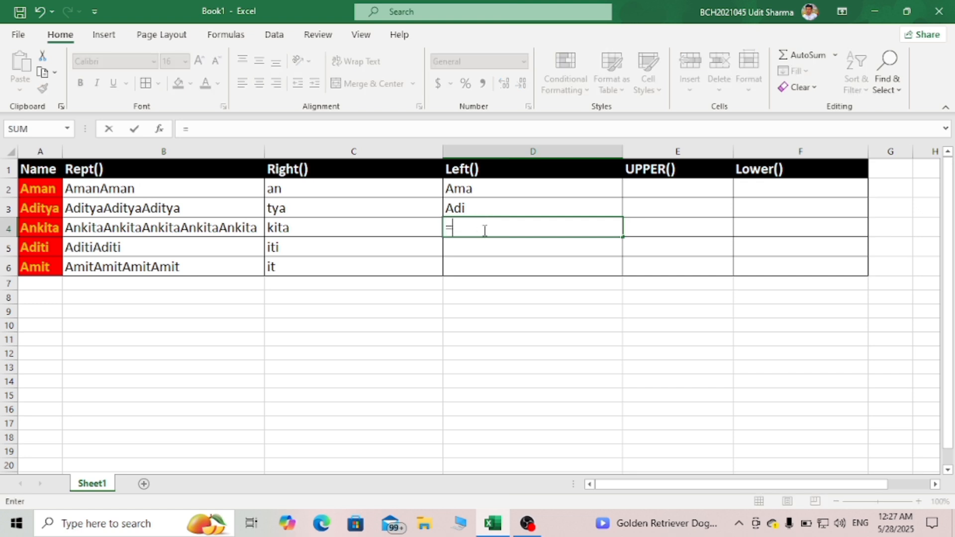
type("left")
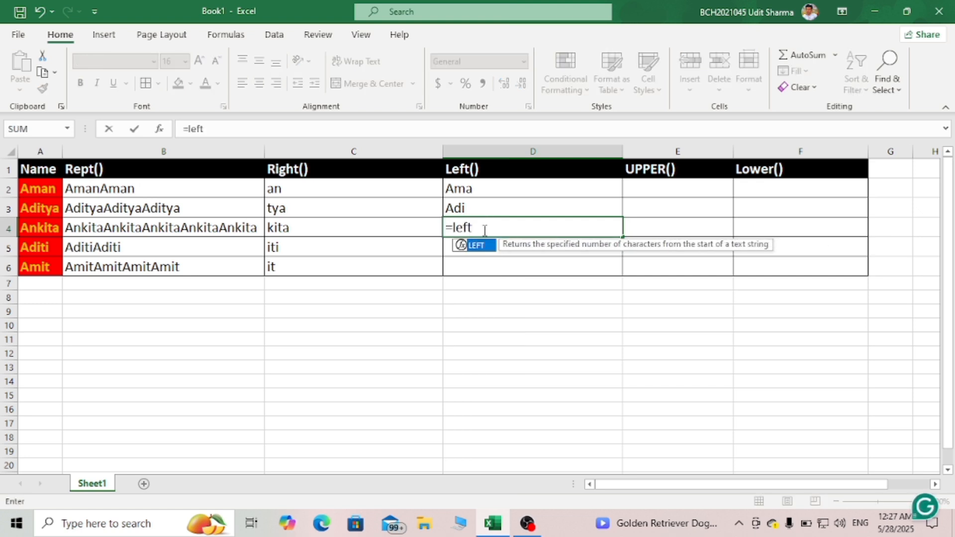
type("(")
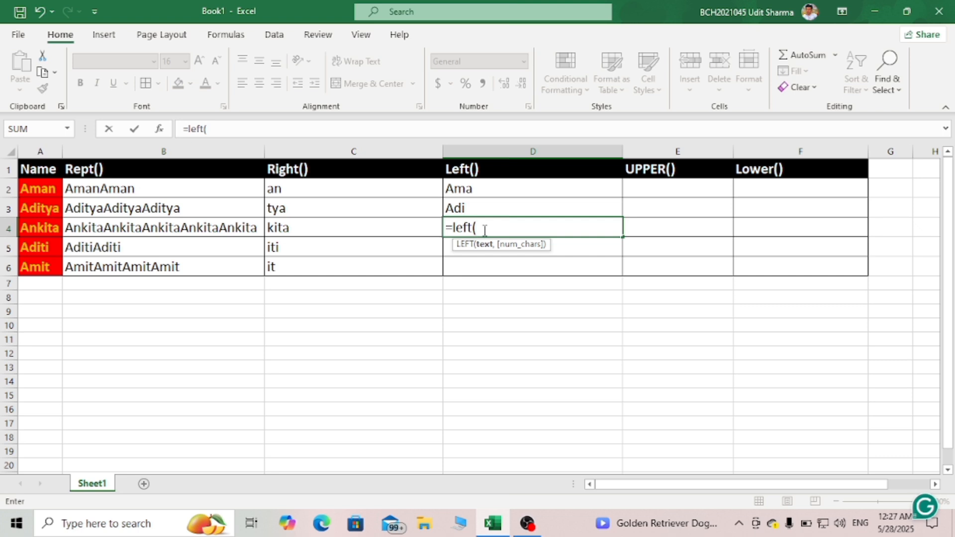
type("\"Ankita")
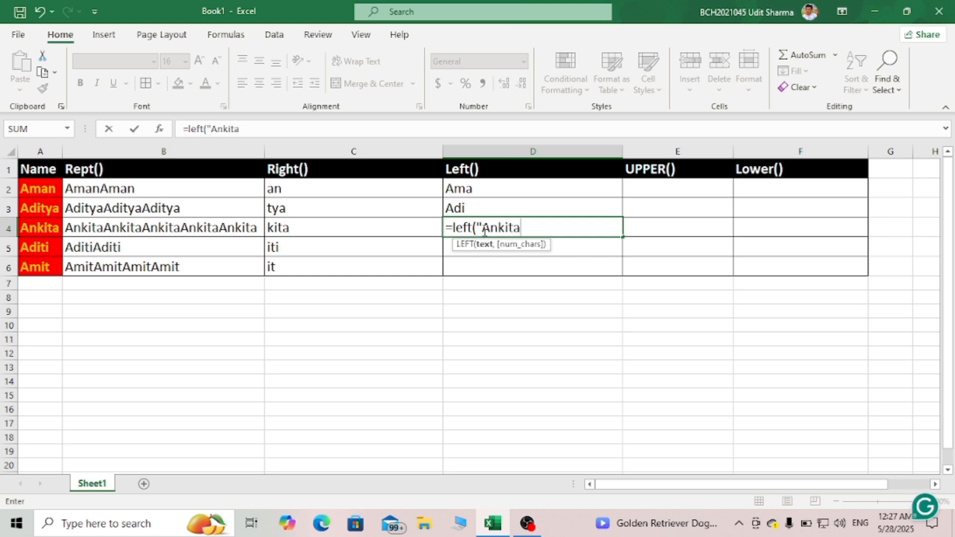
type("\",")
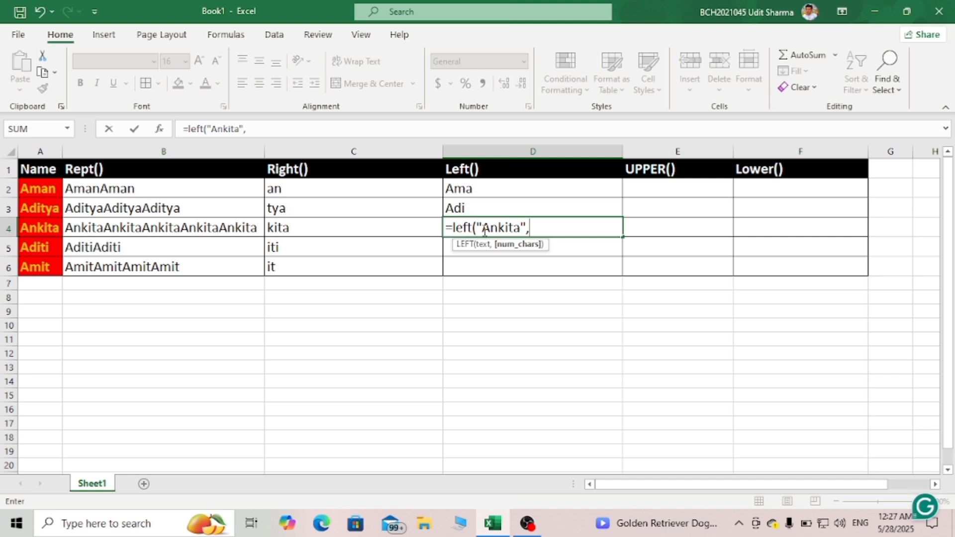
type("2)")
key("Return")
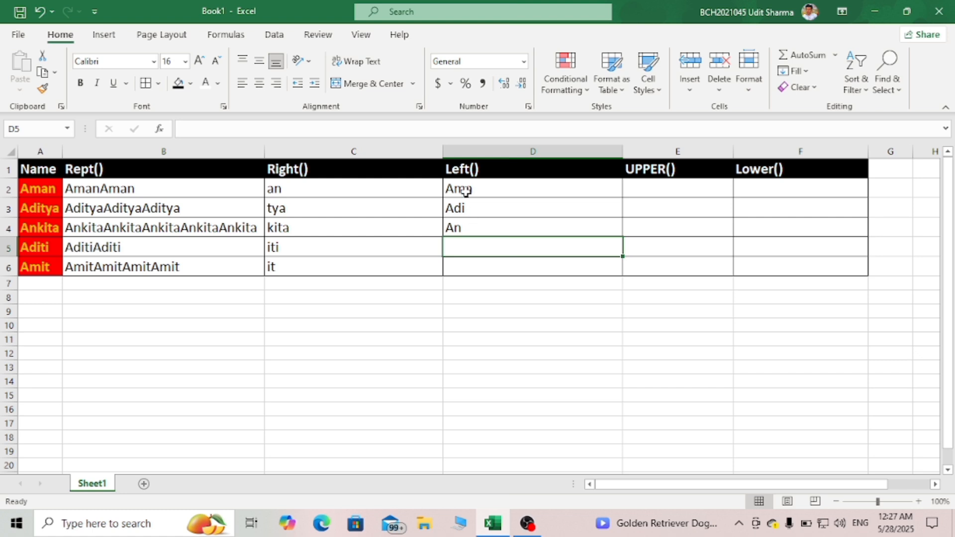
Step: Fill the LEFT formulas from D2:D4 down through D6, and replace the quoted text in D5's formula with the name from A5
left_click_drag(464, 186, 477, 224)
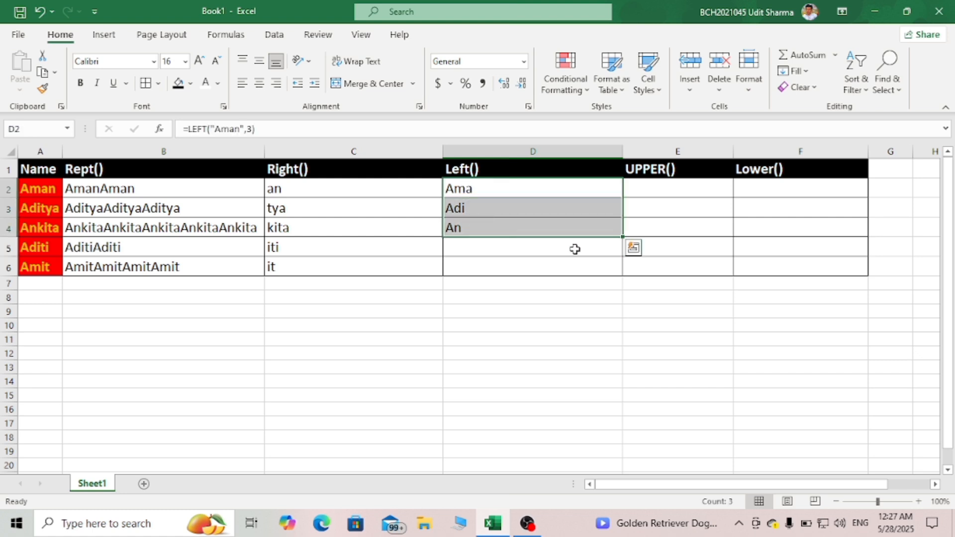
left_click_drag(618, 239, 622, 277)
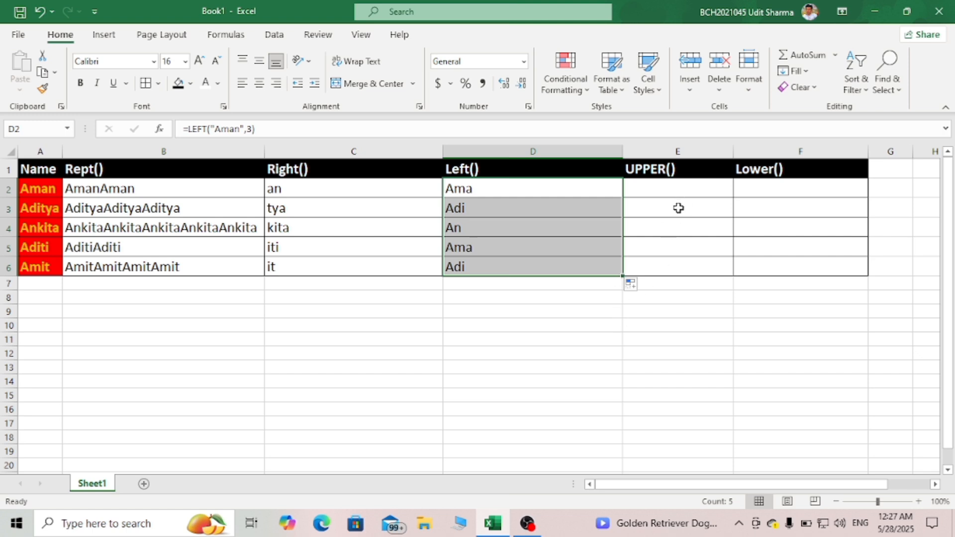
left_click(527, 250)
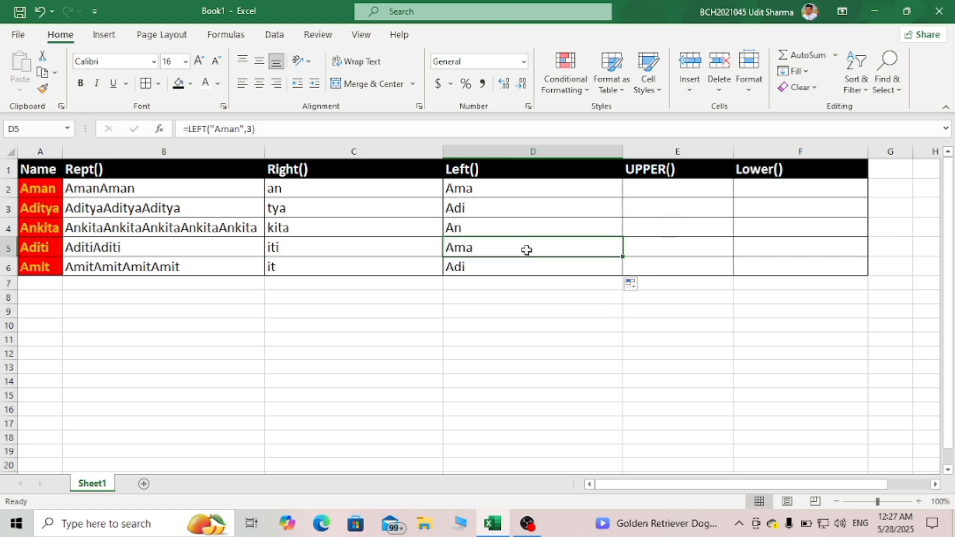
double_click(527, 250)
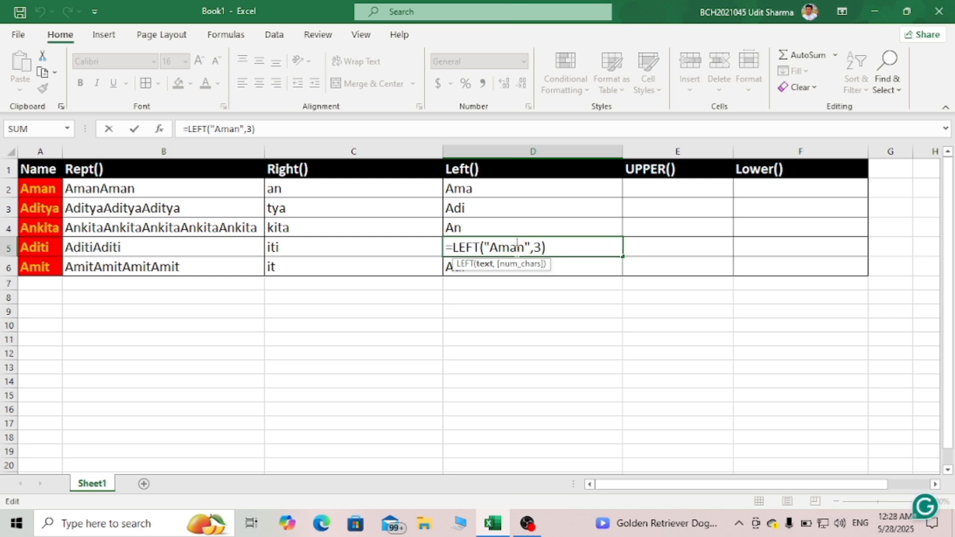
key("BackSpace")
key("BackSpace")
key("BackSpace")
key("BackSpace")
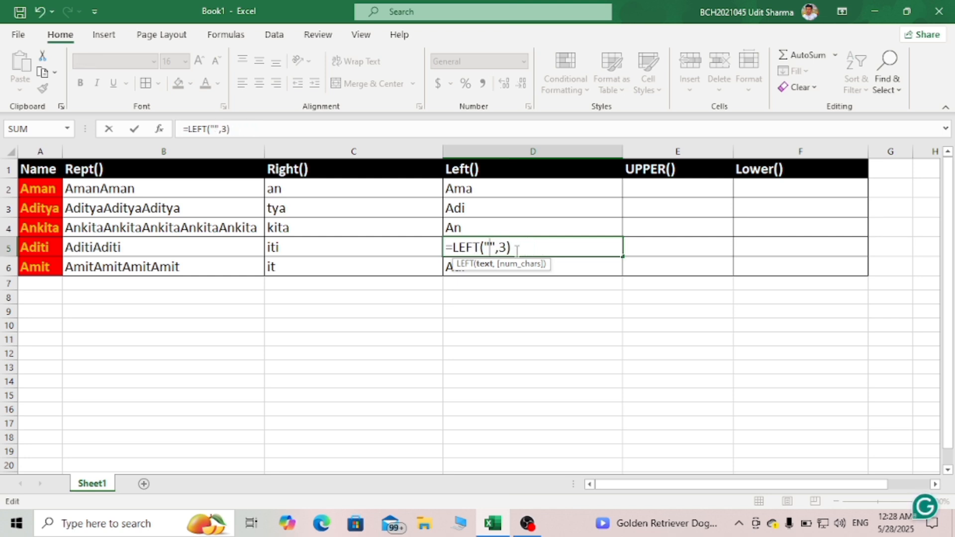
type("Aditi")
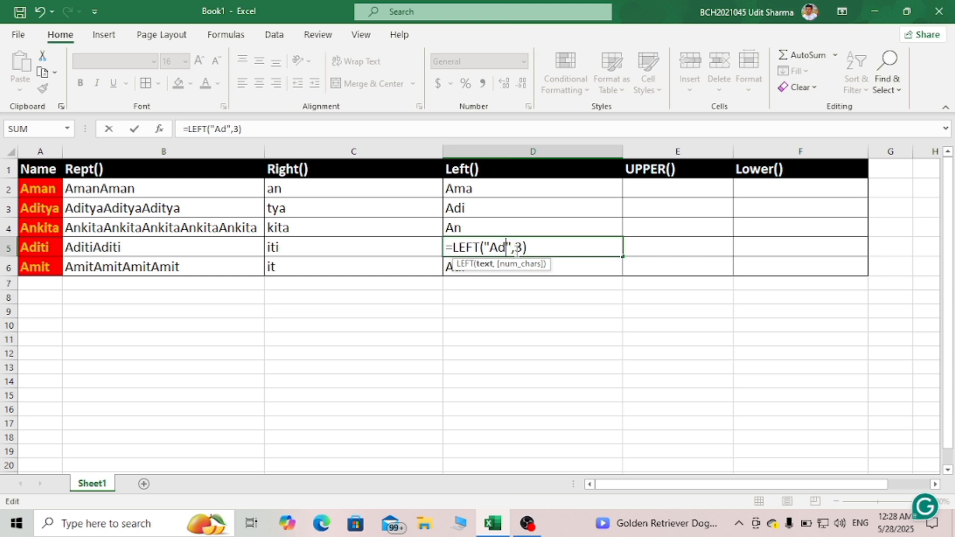
key("Return")
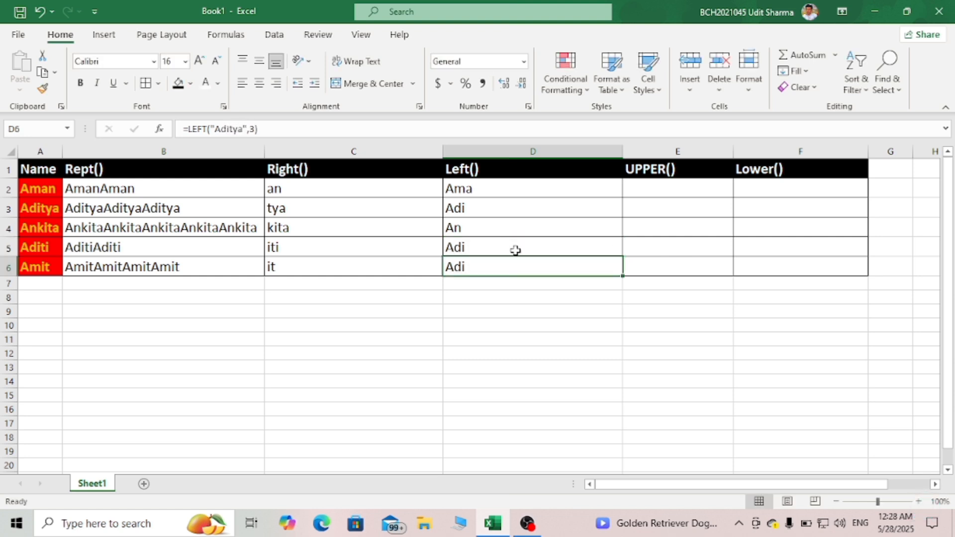
Step: Edit the LEFT formula in D6 to extract the first 2 characters of the name from A6, written as quoted text
double_click(508, 267)
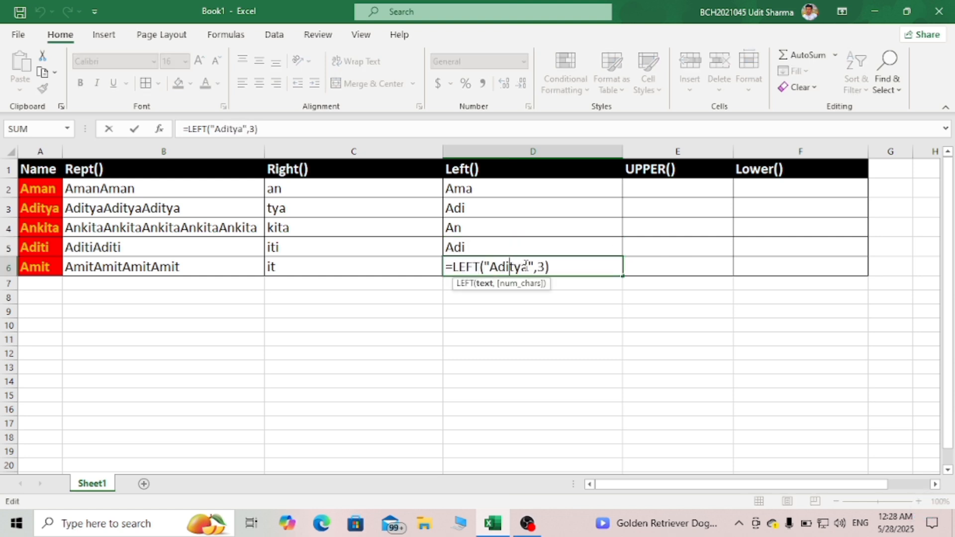
left_click(528, 268)
key("BackSpace")
key("BackSpace")
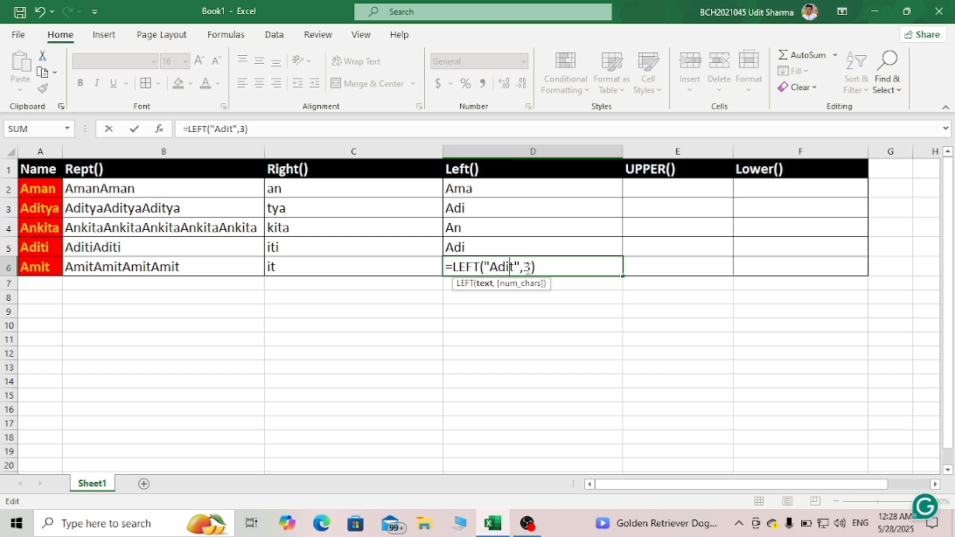
key("BackSpace")
key("BackSpace")
key("BackSpace")
type("m")
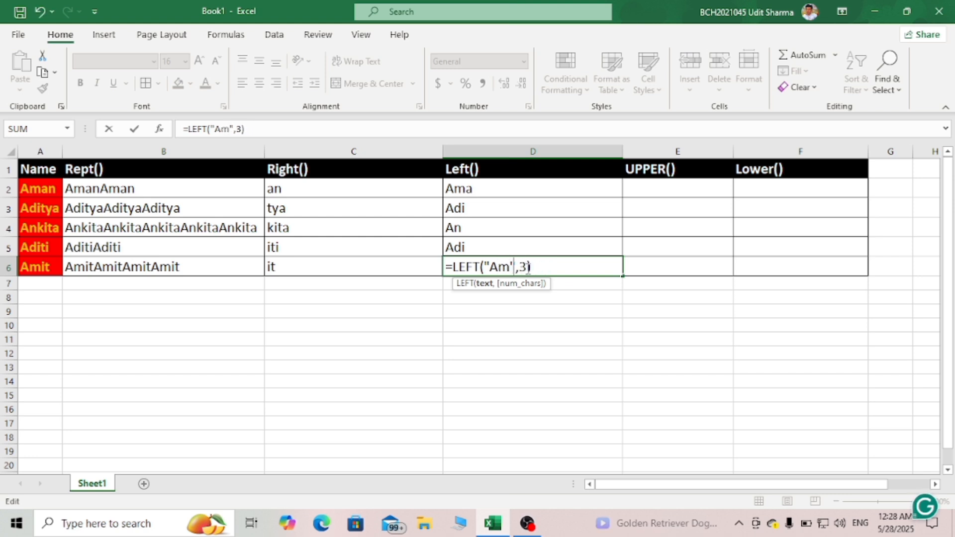
type("it")
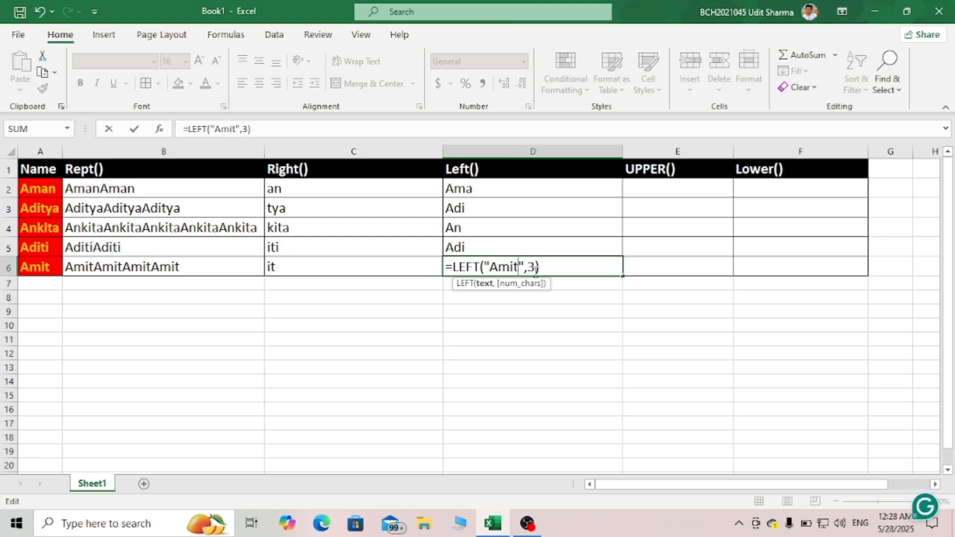
left_click(536, 268)
key("BackSpace")
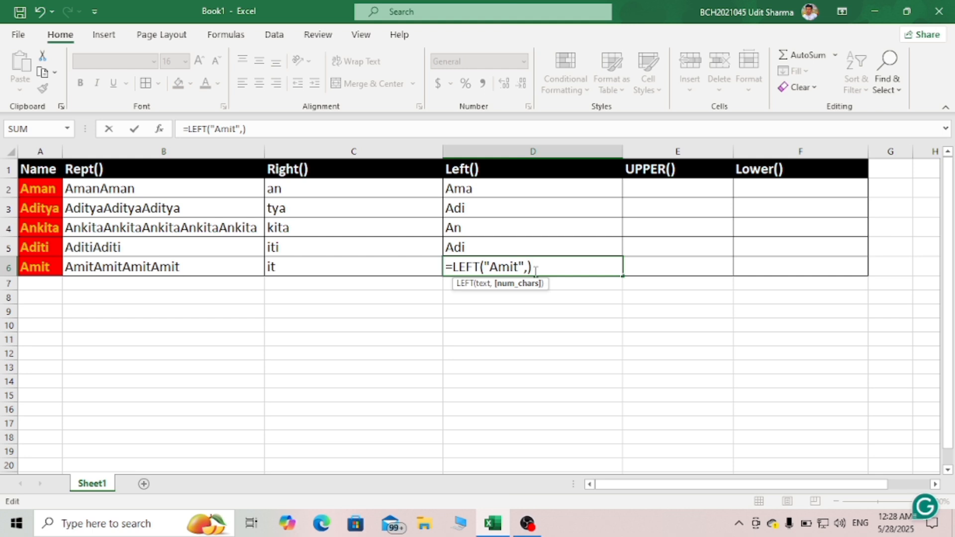
type("2")
key("Return")
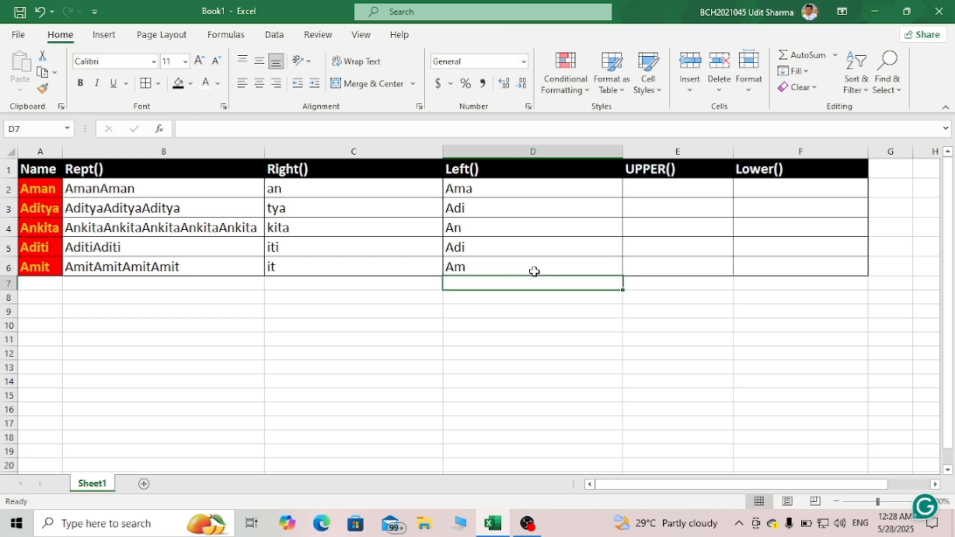
Step: Enter an UPPER formula in E2 that converts the name from A2, written as quoted lowercase text
left_click(677, 193)
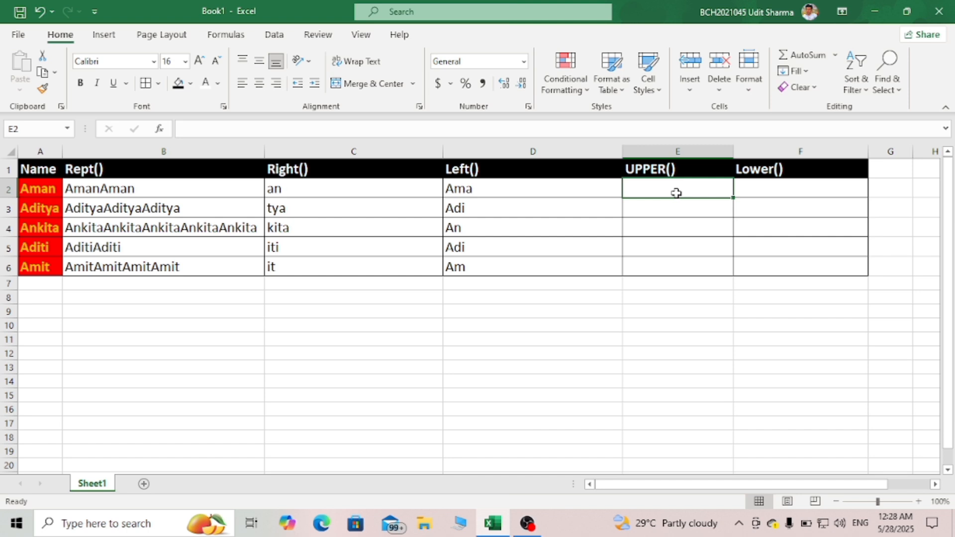
type("=")
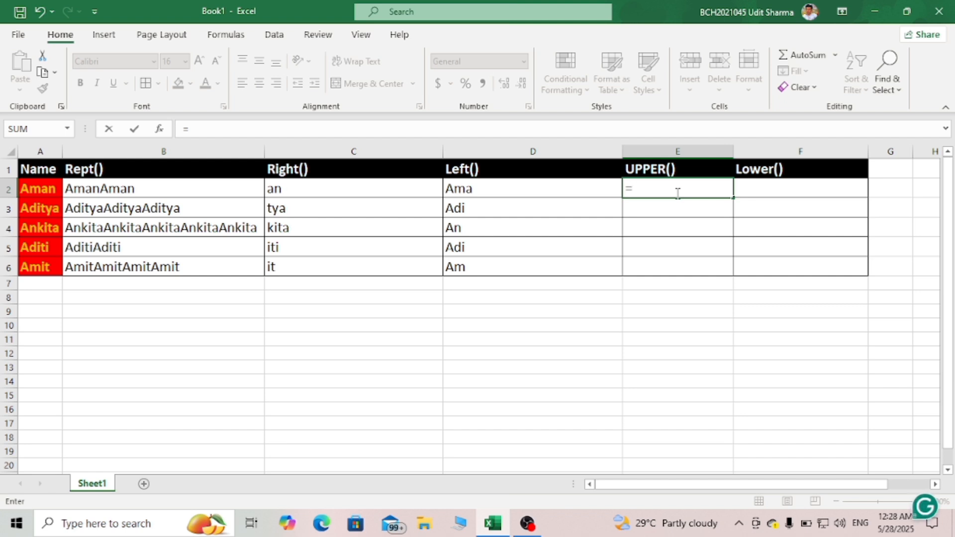
type("upper")
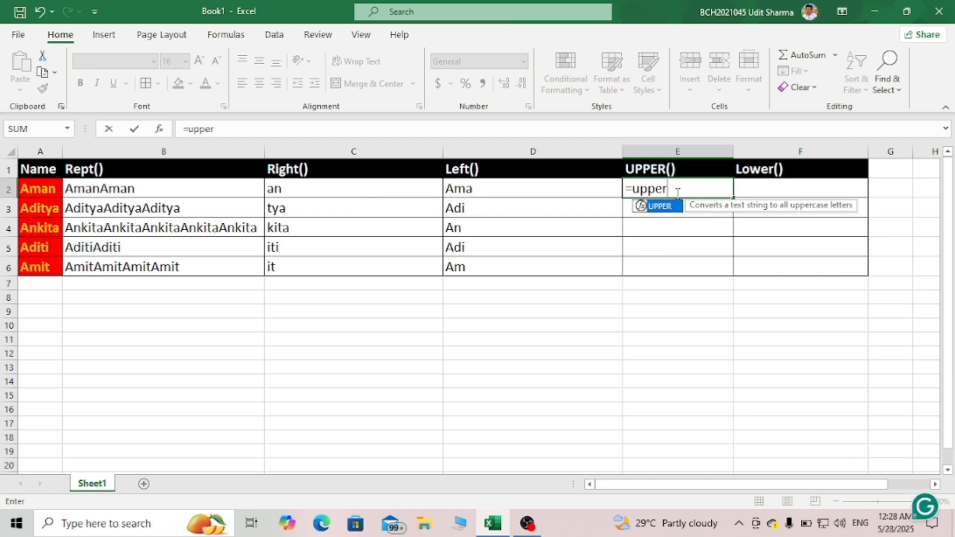
type("(")
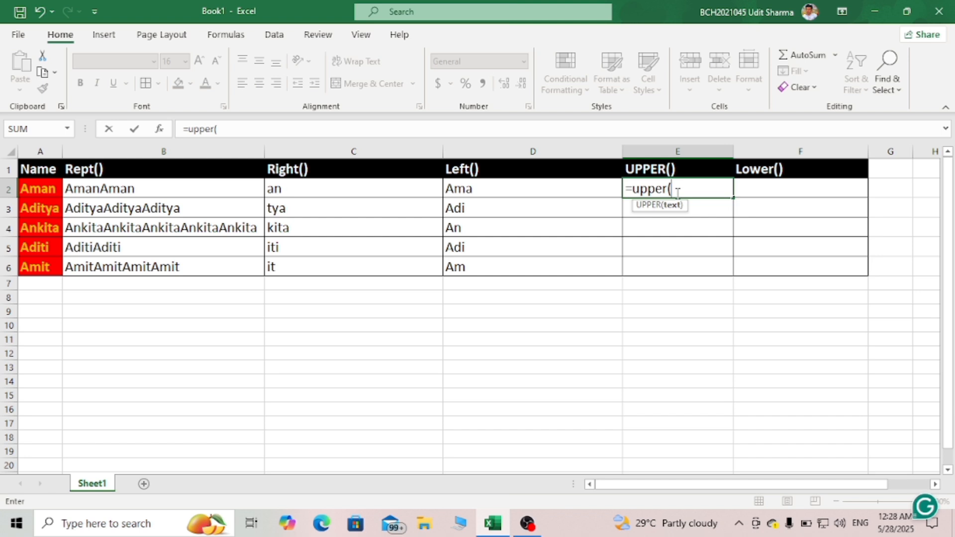
type("\"aman")
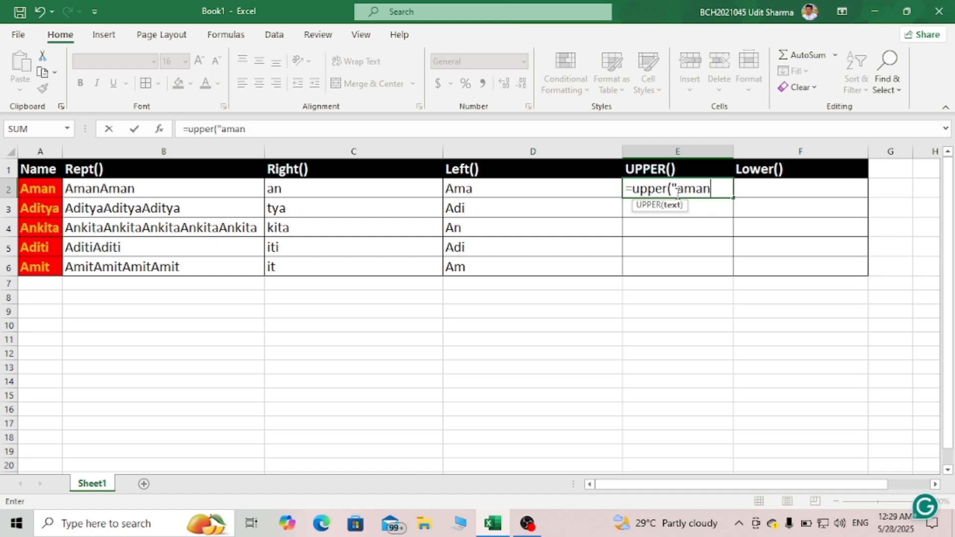
type("\")")
key("Return")
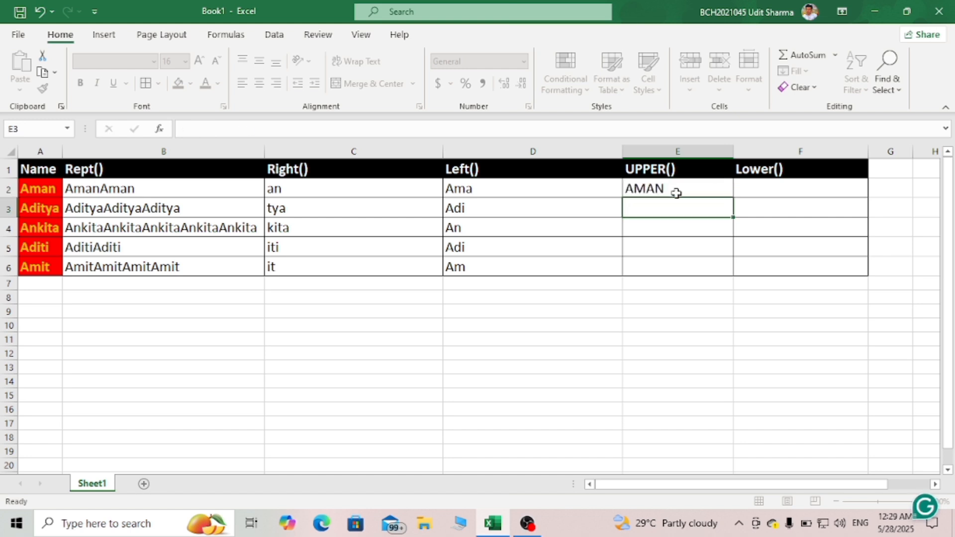
Step: Try to enter a LOWER formula in F2 with the name from A2 in capitals, leaving it unclosed and declining the suggested correction
left_click(797, 187)
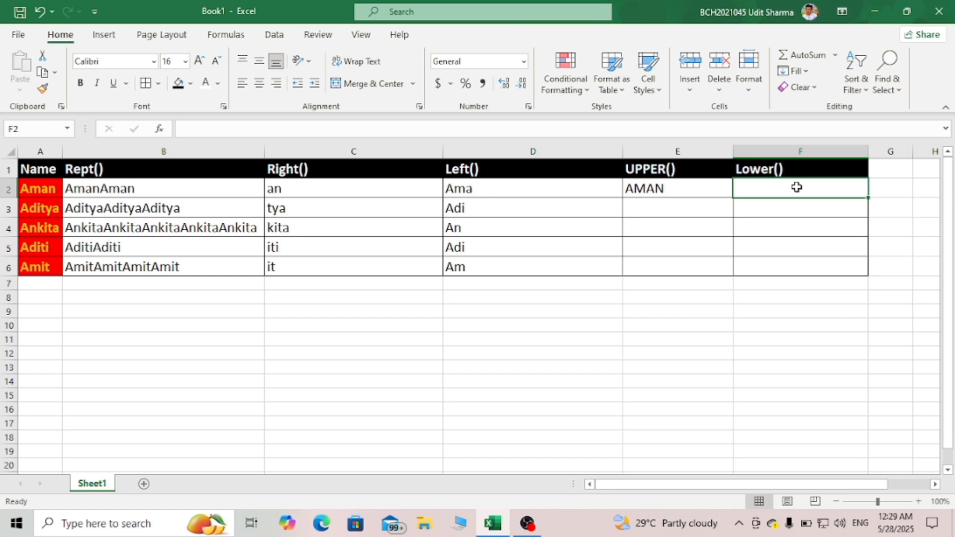
type("=")
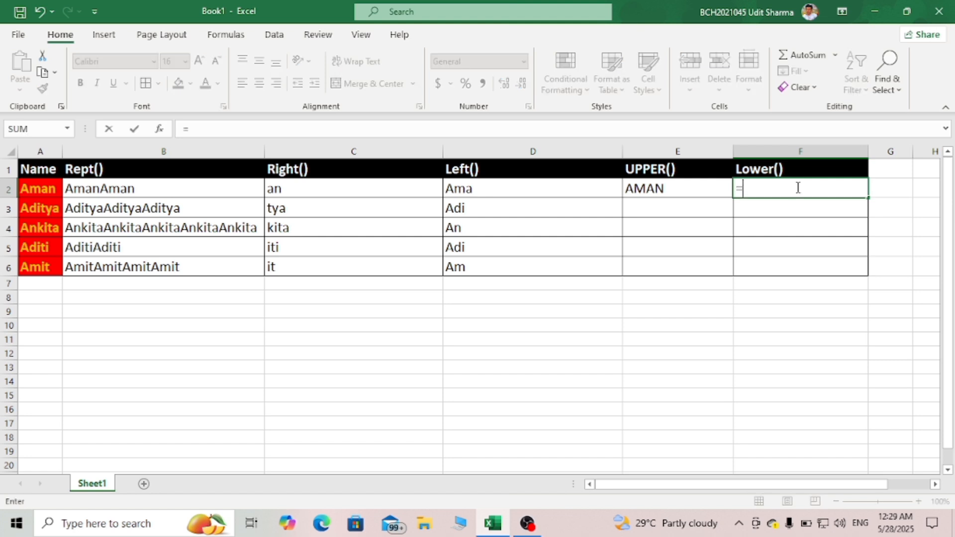
type("lower")
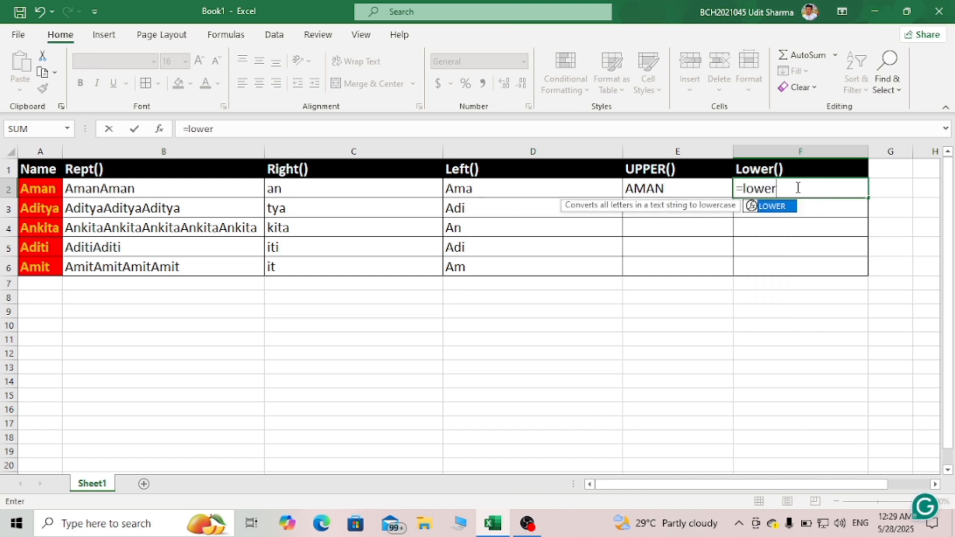
type("(")
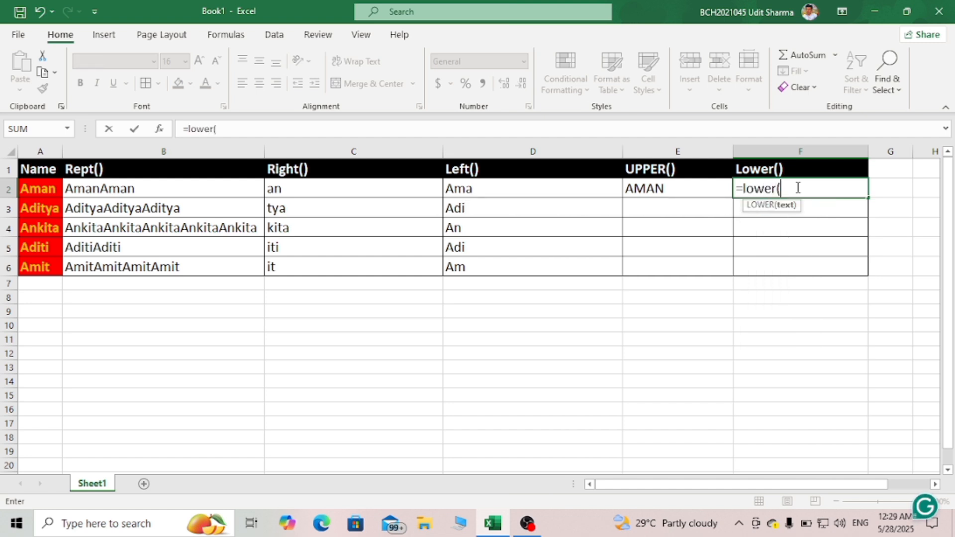
type("\"AMAN")
key("Return")
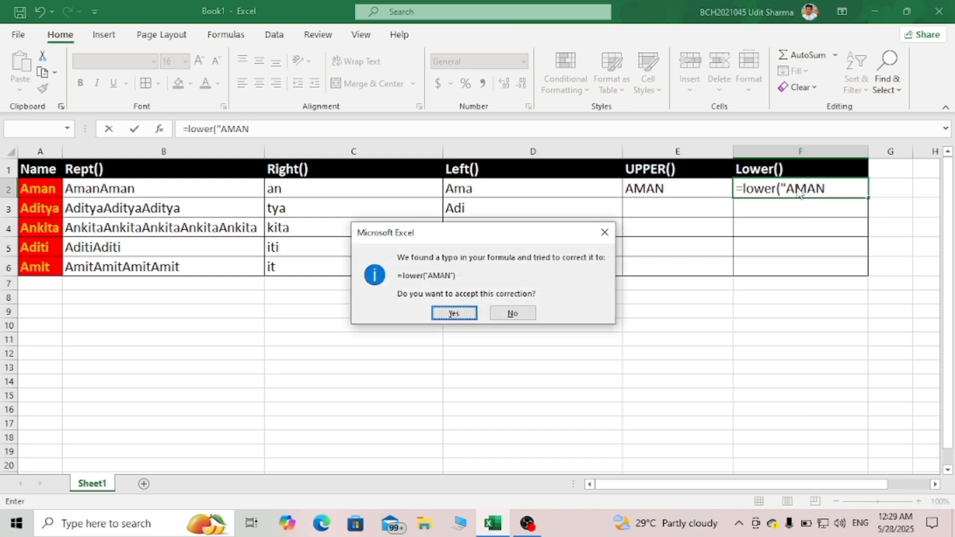
left_click(605, 232)
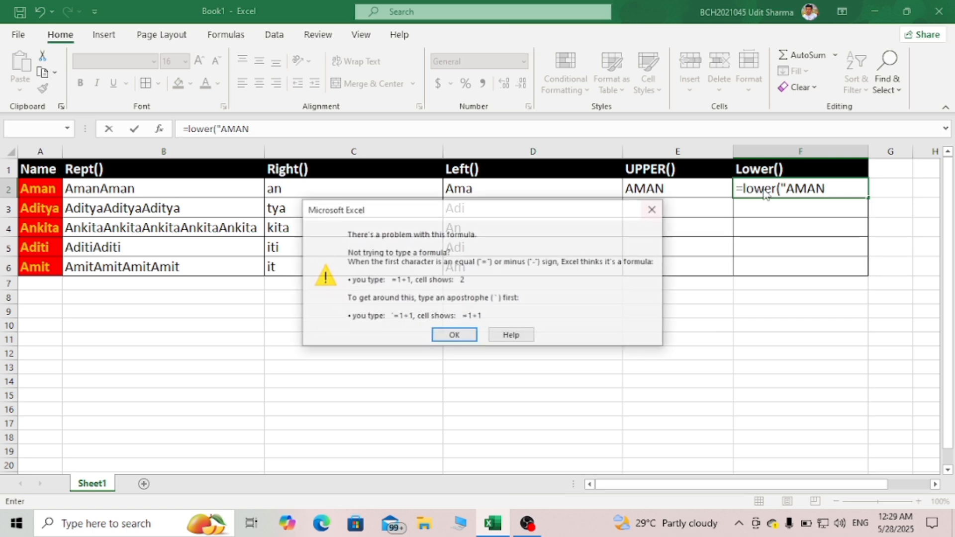
left_click(654, 209)
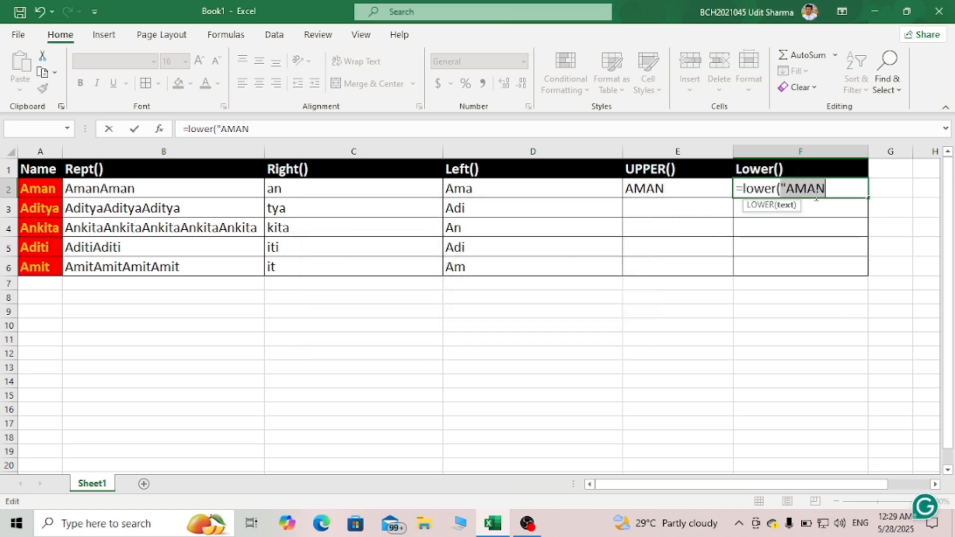
Step: Complete the LOWER formula in F2 by rewriting its argument as the fully quoted uppercase name from A2 with a closing parenthesis
key("BackSpace")
type(")")
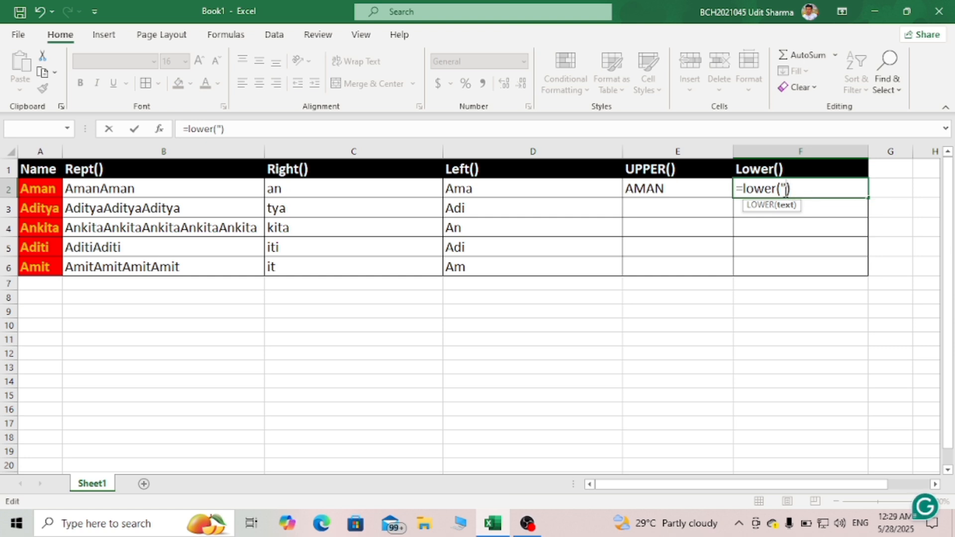
key("BackSpace")
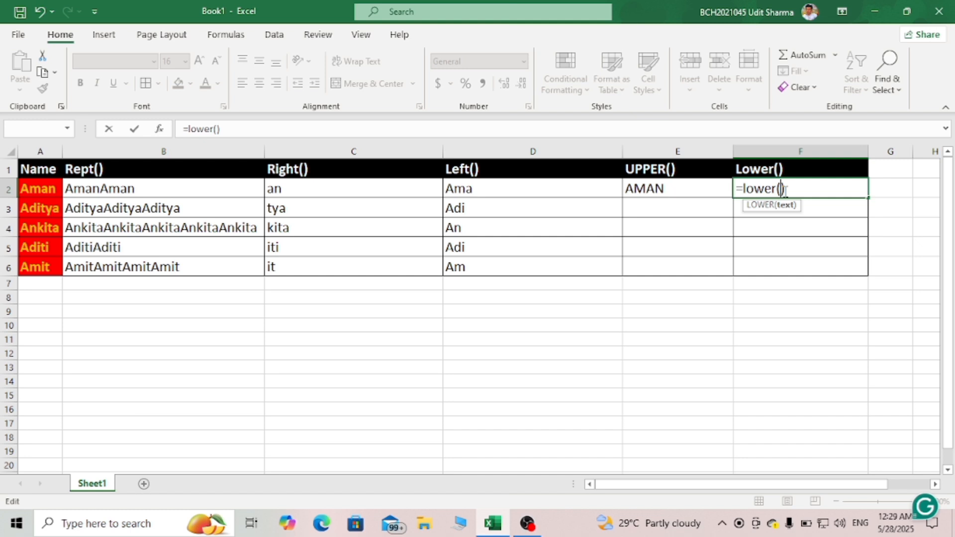
type("\"AM")
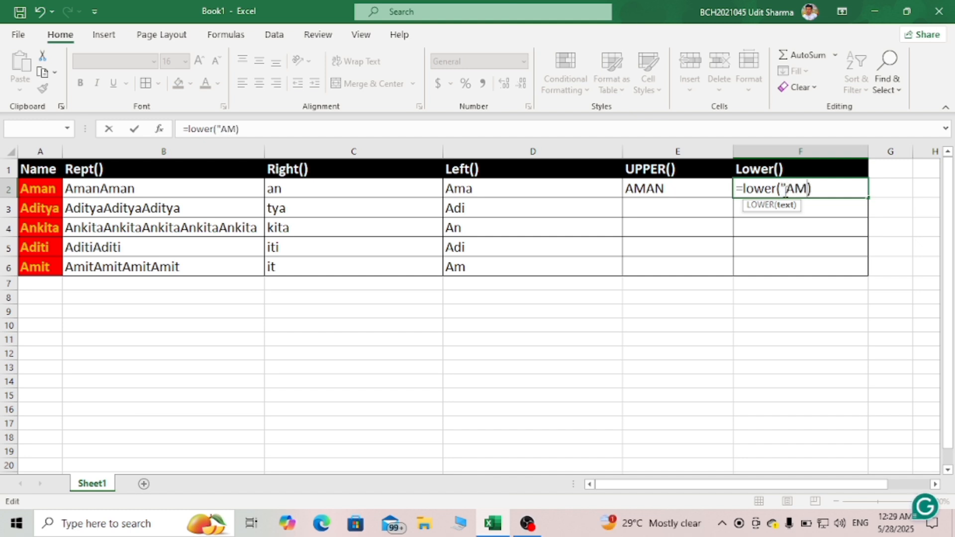
type("AN\"")
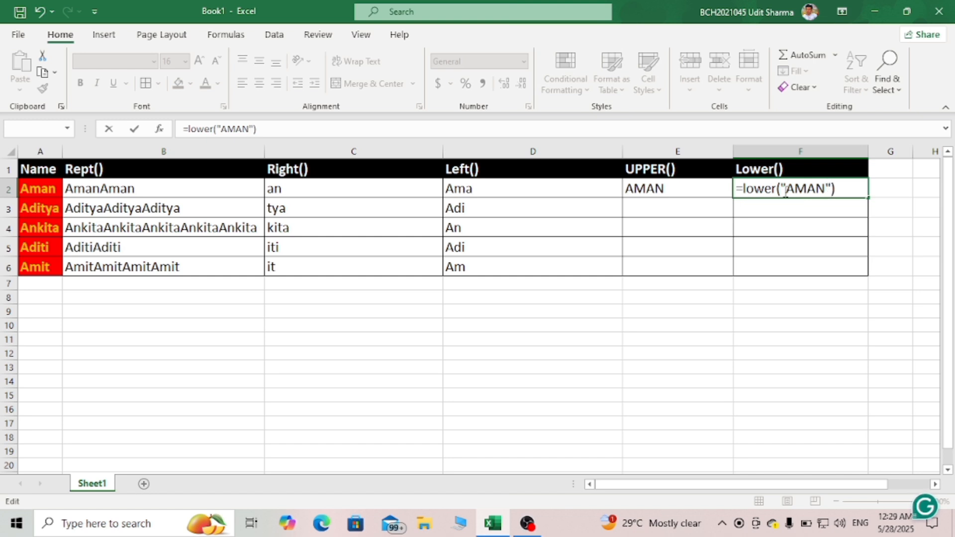
key("Return")
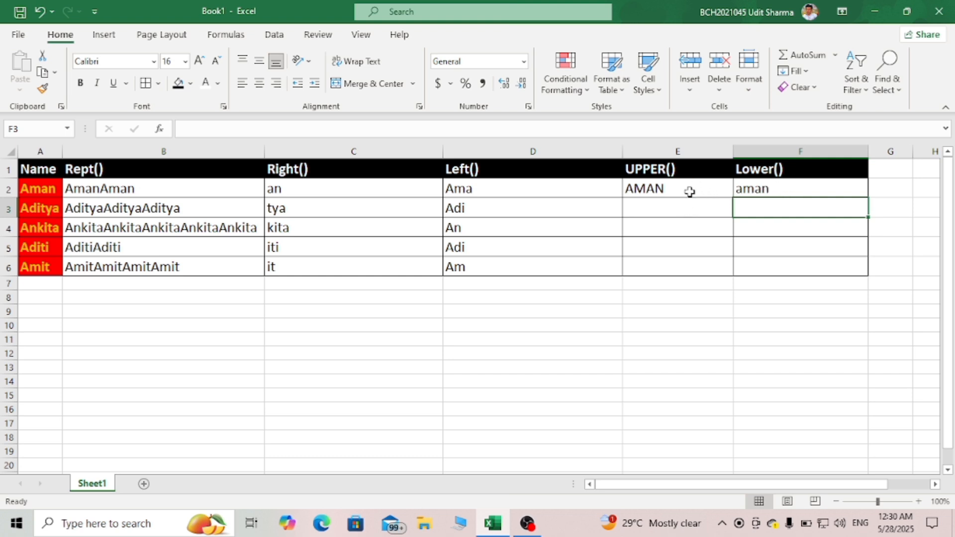
Step: Enter an UPPER formula in E3 that converts the name from A3, written as quoted lowercase text
left_click(681, 208)
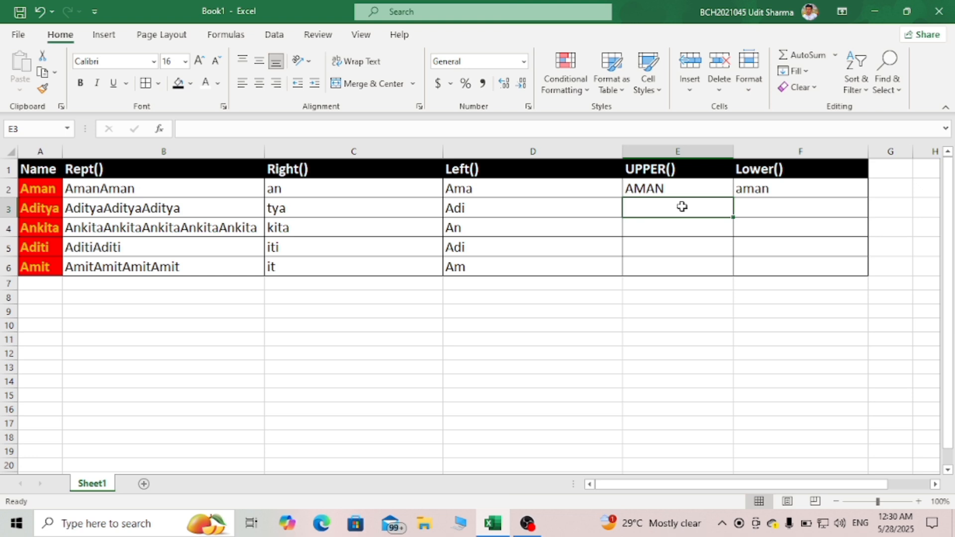
type("=")
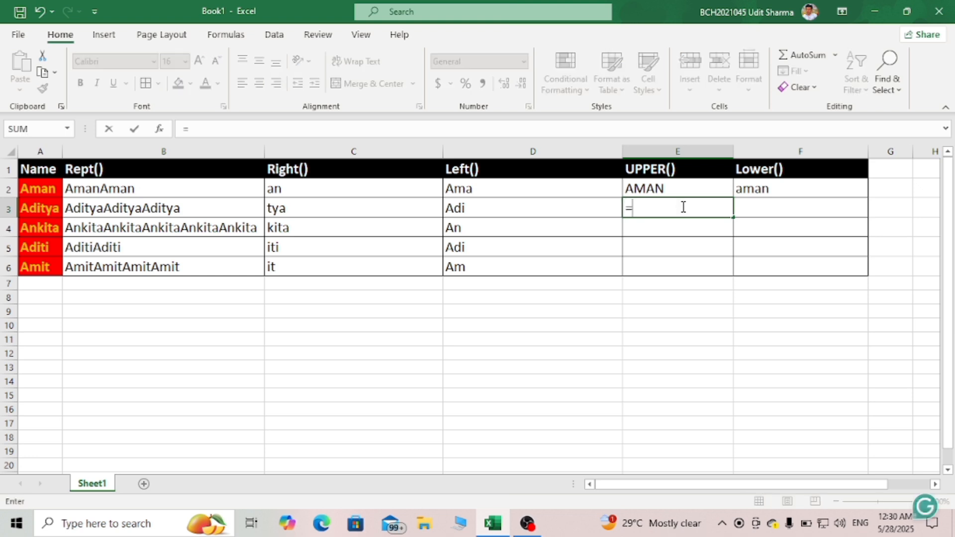
type("upper")
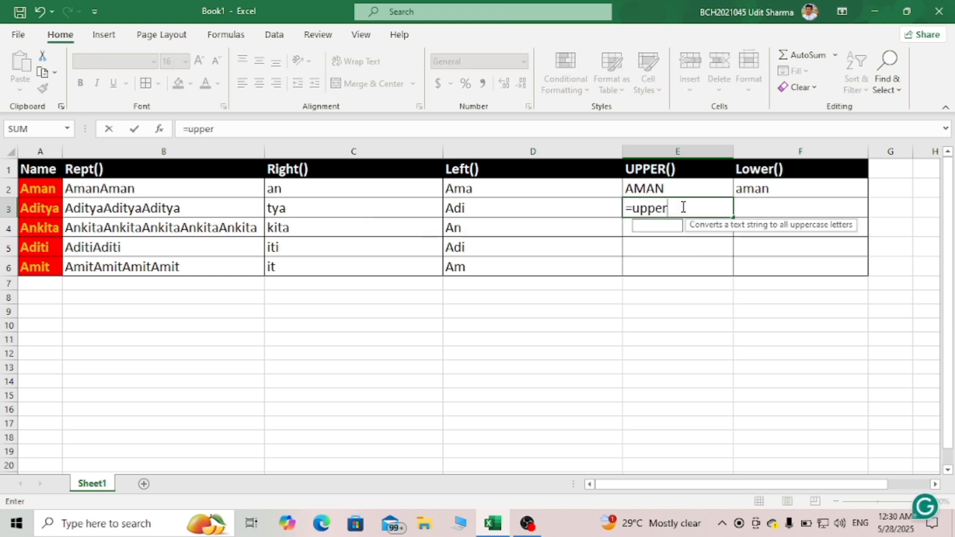
type("( ")
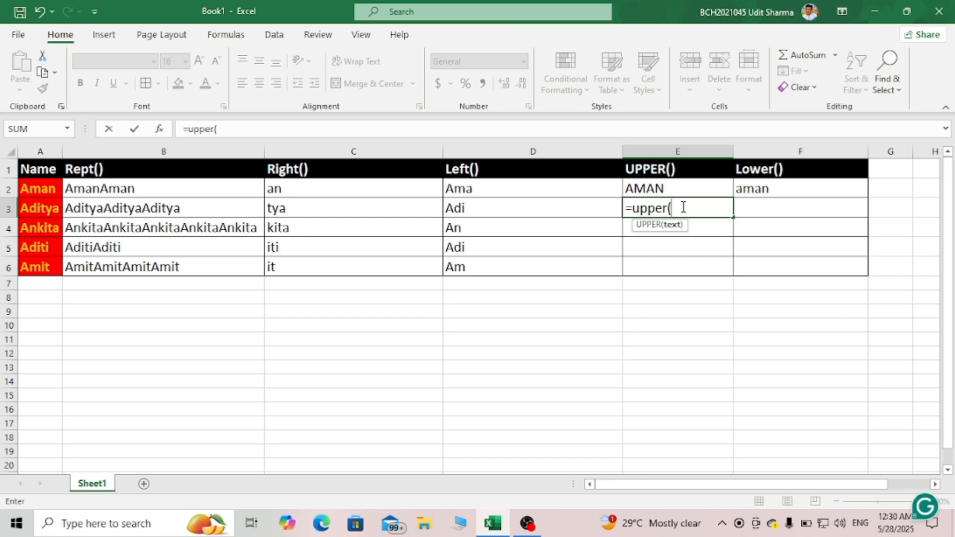
type("\"")
type("aditya")
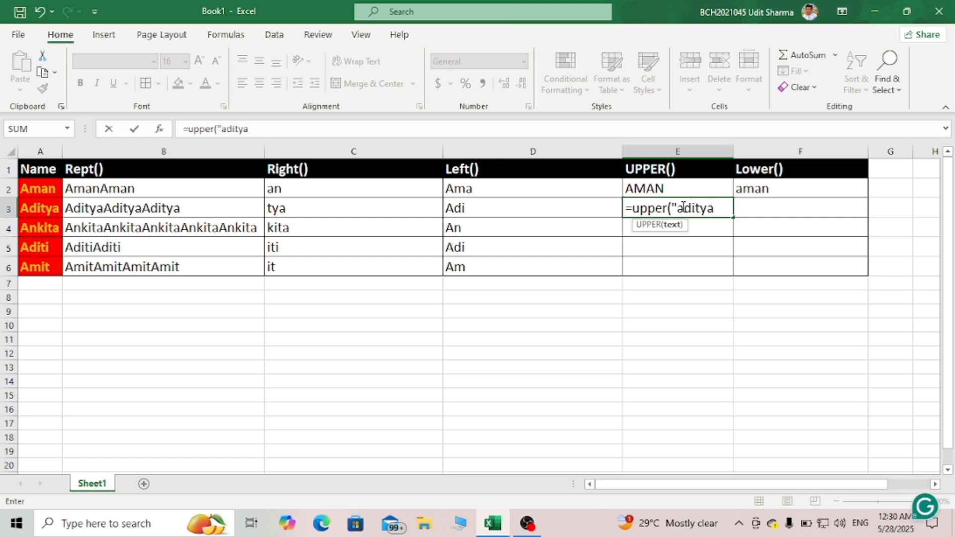
type("\")")
key("Return")
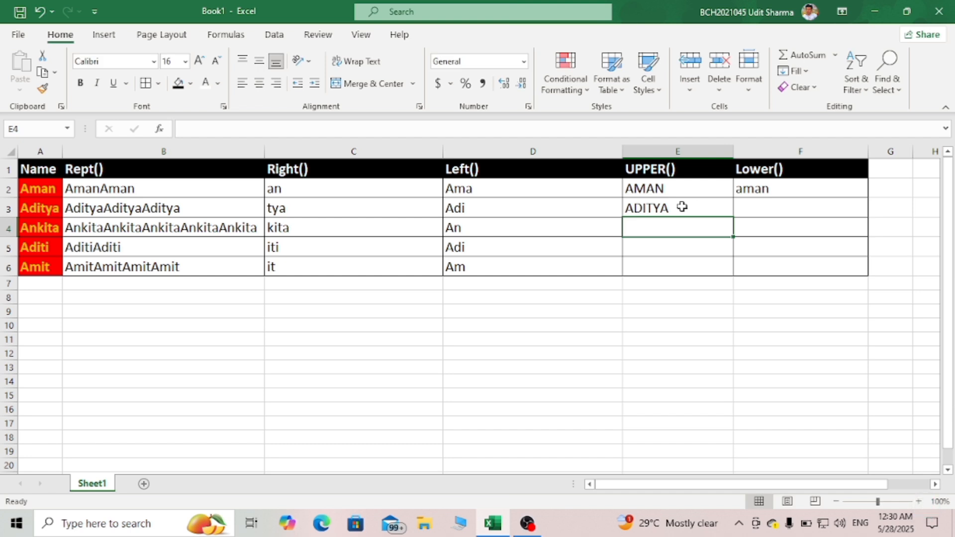
Step: Enter a LOWER formula in F3 that converts the name from A4, written as quoted uppercase text
left_click(763, 213)
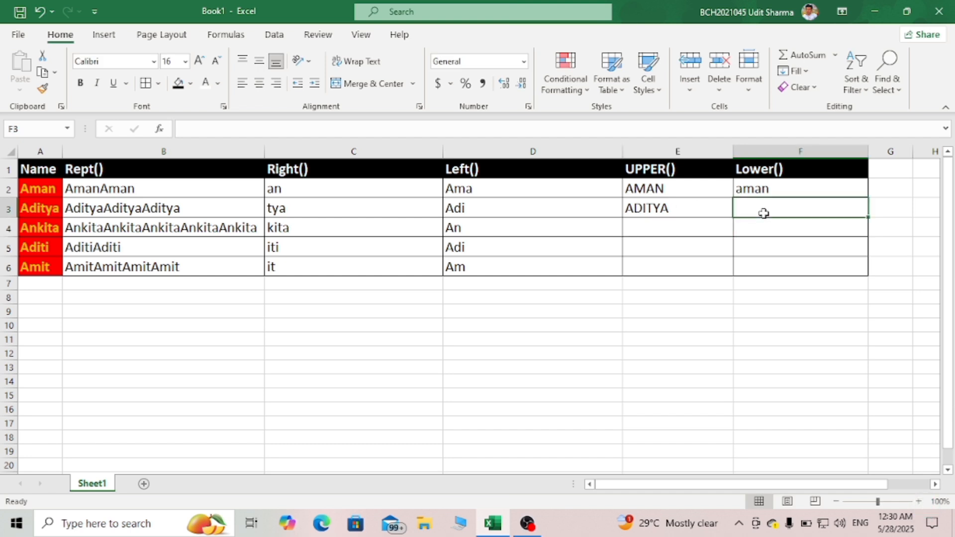
type("=")
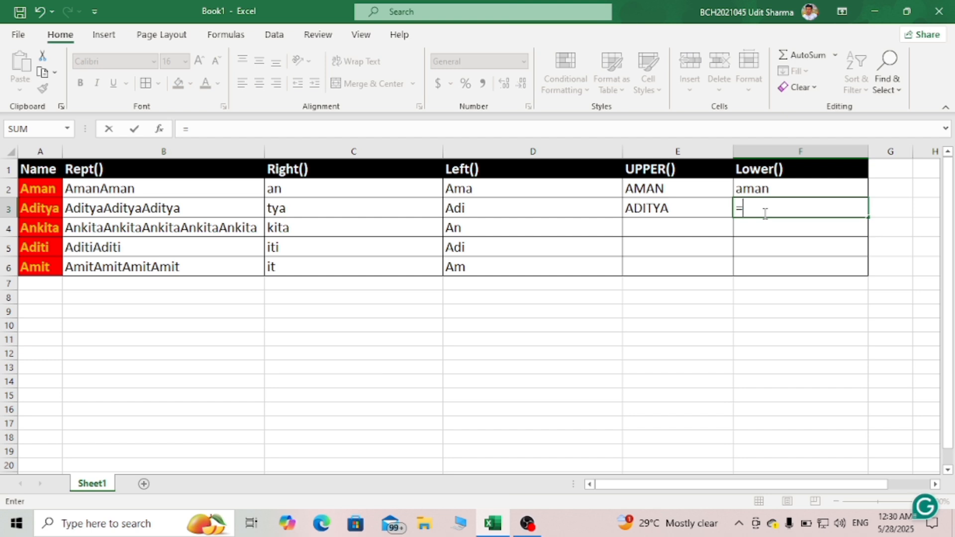
type("lower")
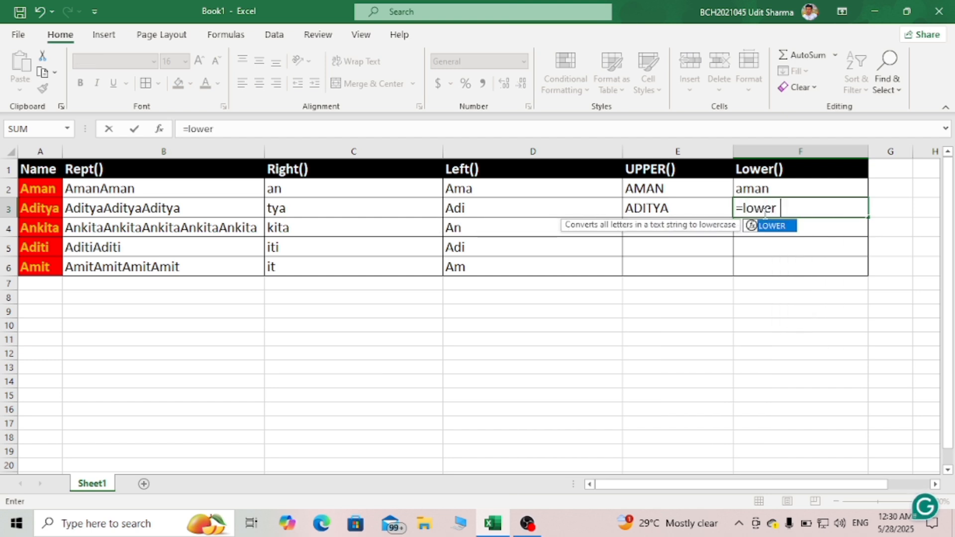
type("(\"")
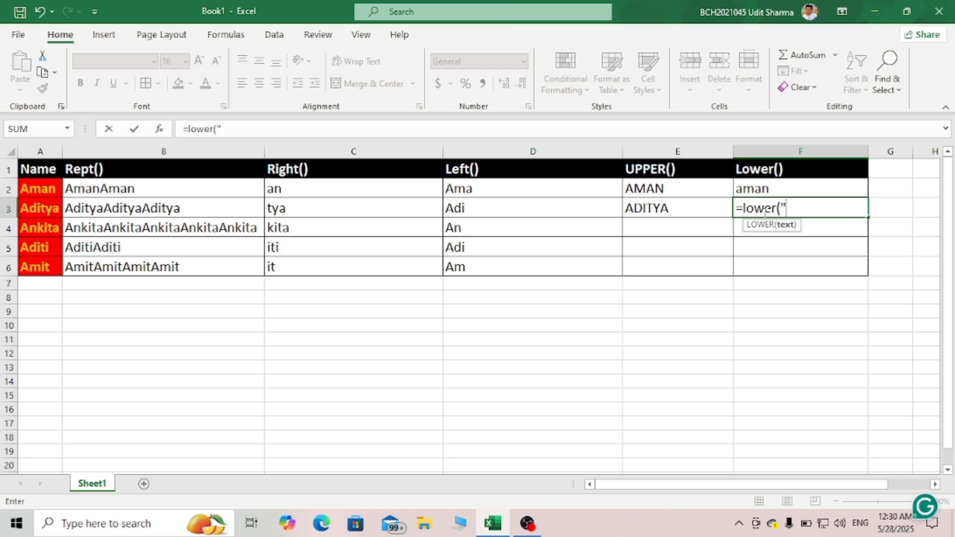
type("ANK")
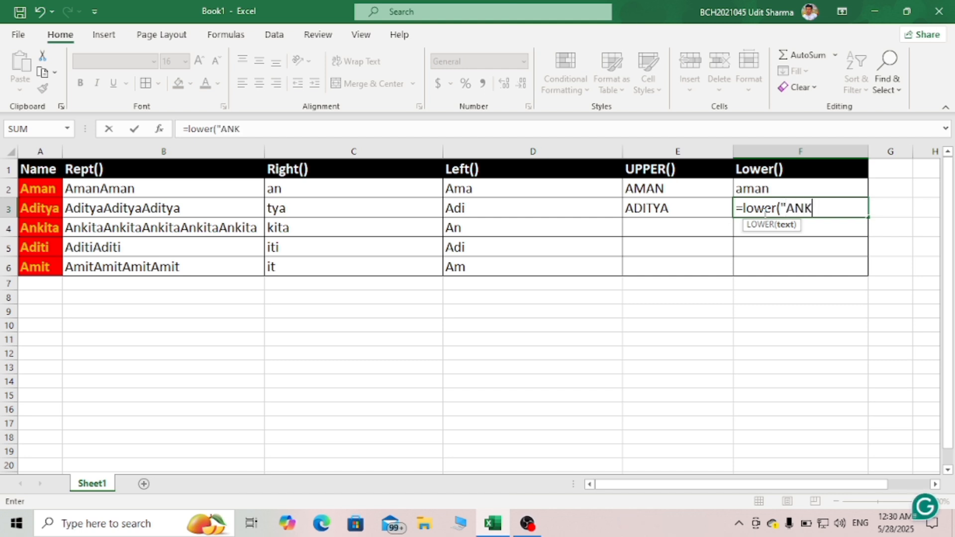
type("ITA")
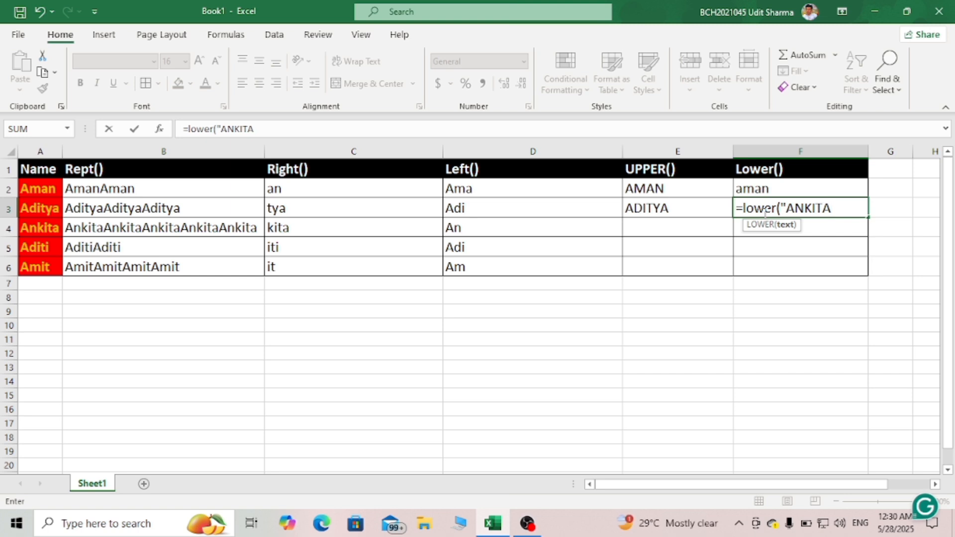
type("\")")
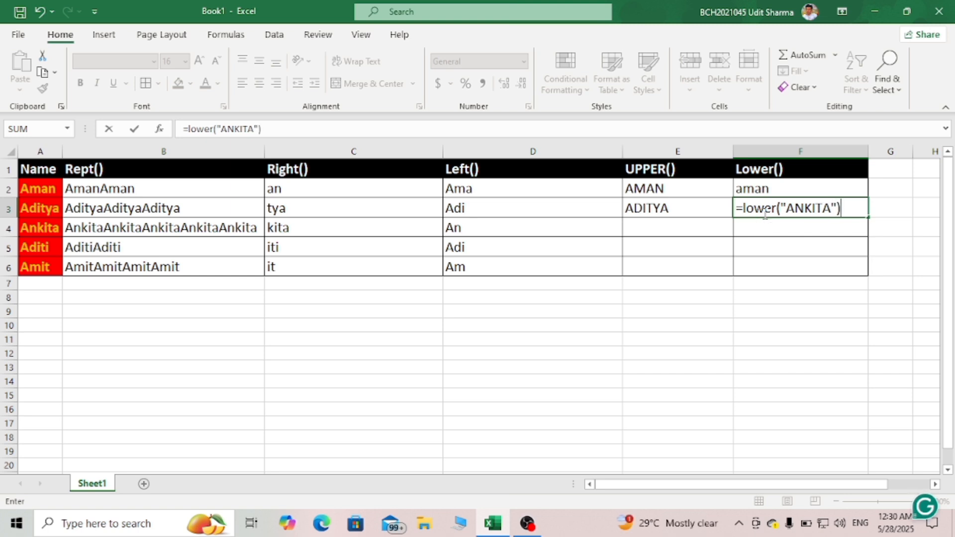
key("ctrl+Return")
key("Return")
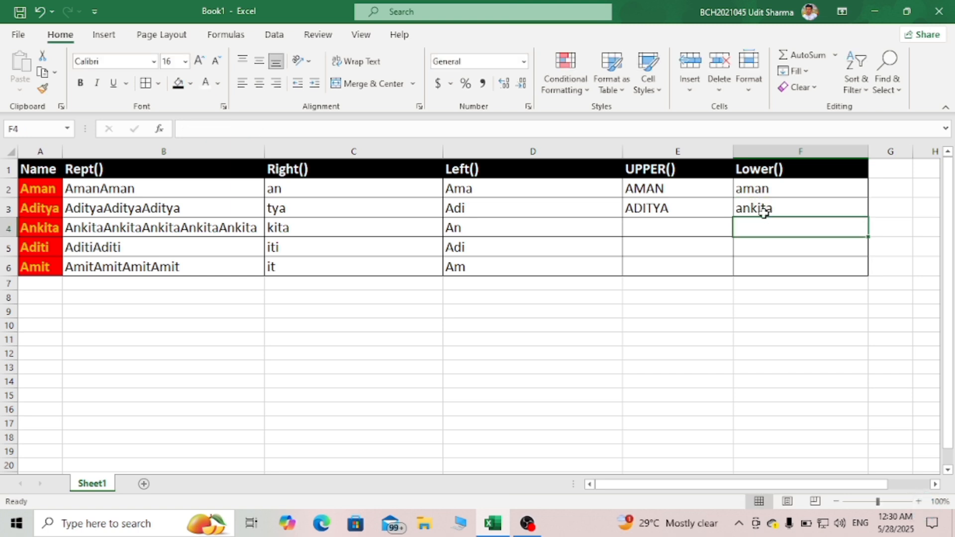
left_click(674, 222)
left_click(792, 231)
left_click_drag(686, 230, 745, 230)
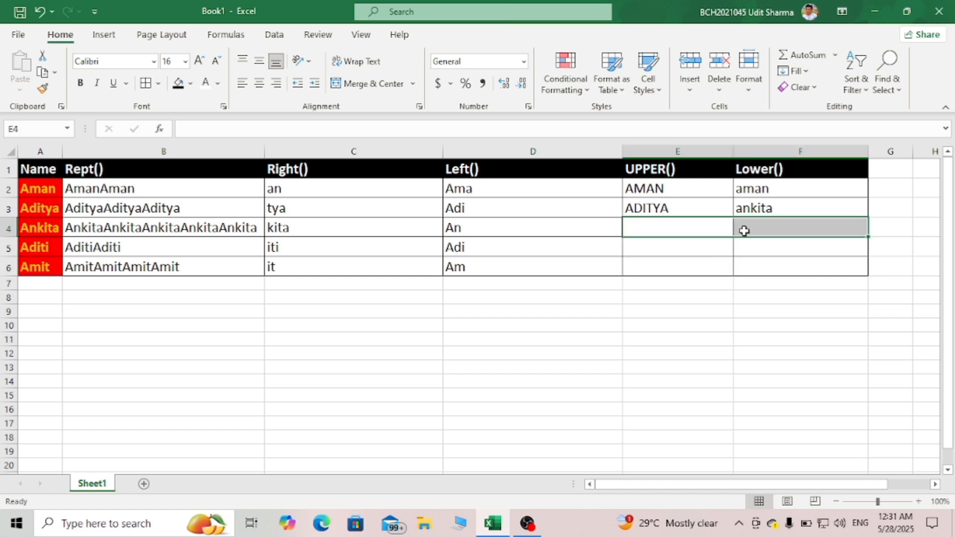
left_click(660, 315)
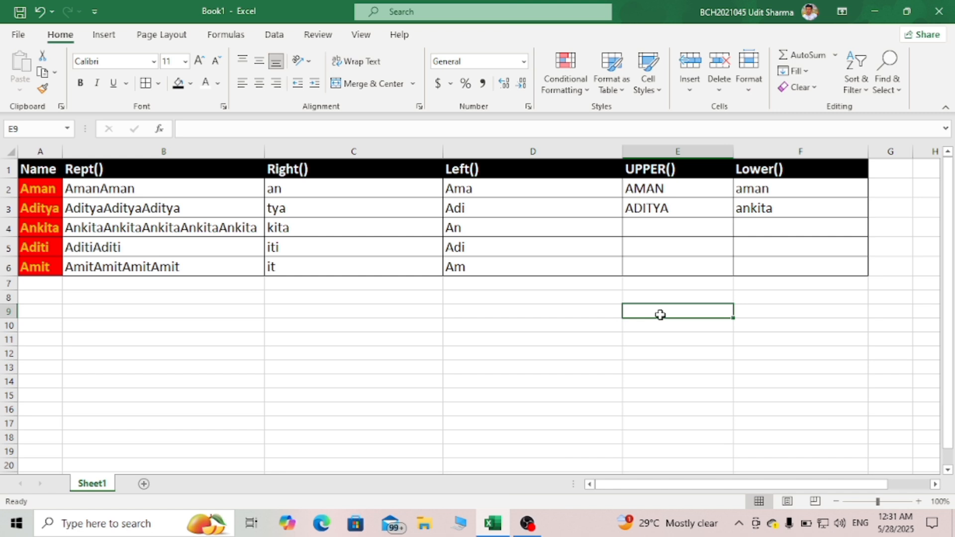